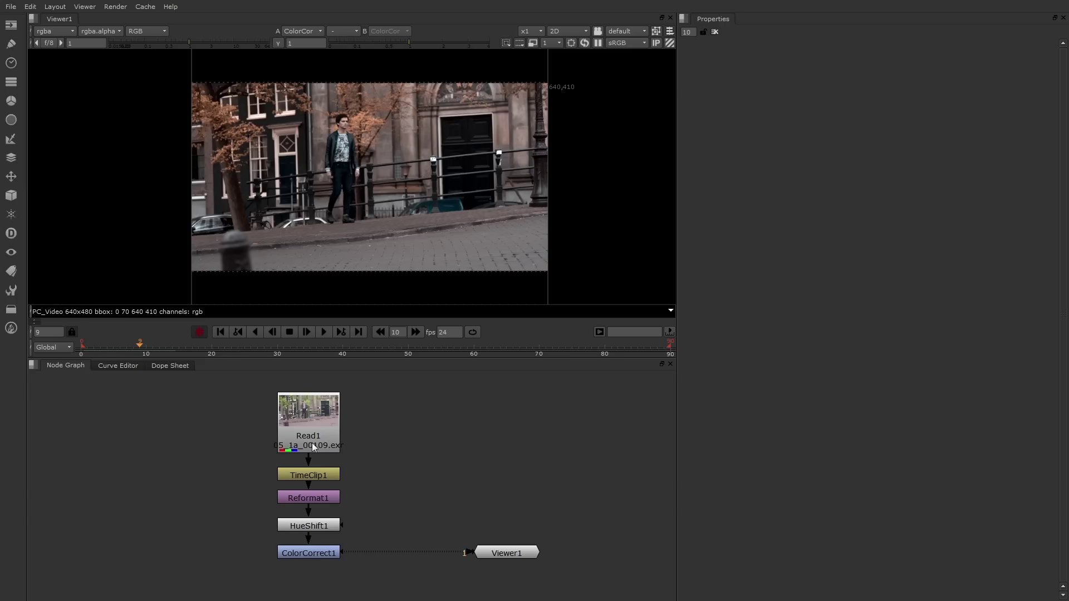
Step: Render a FrameCycler flipbook of the ColorCorrect1 node for frames 0-10 and play it back
left_click(313, 555)
left_click(112, 7)
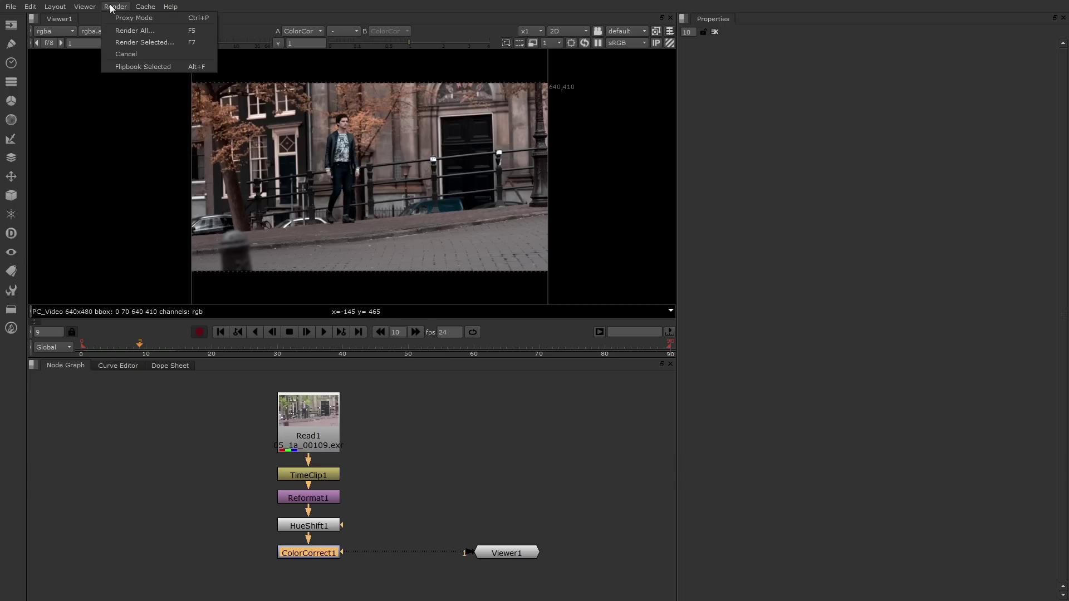
left_click(182, 68)
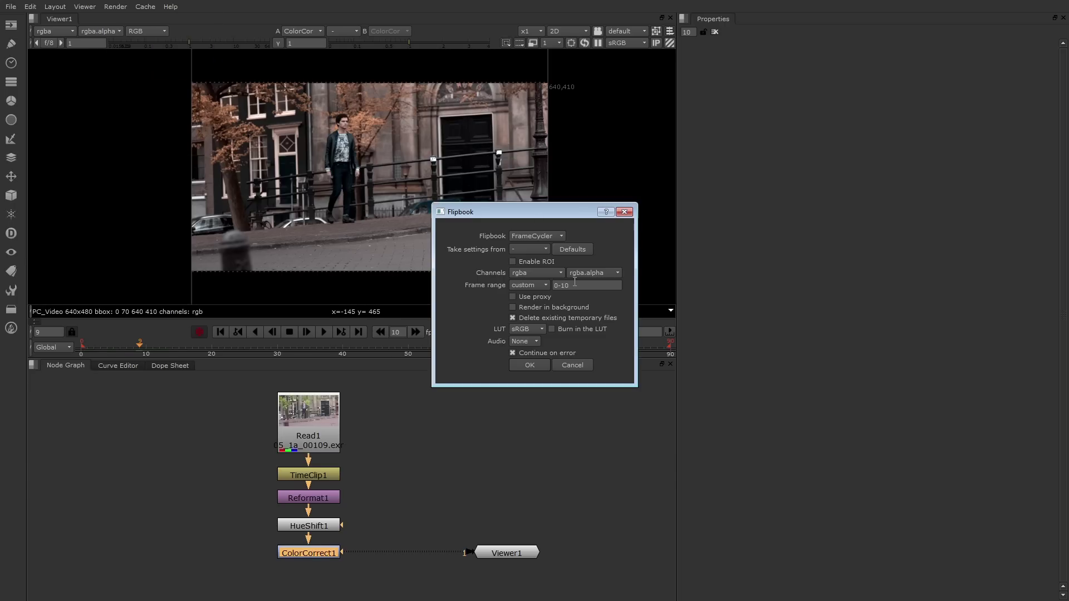
left_click(530, 366)
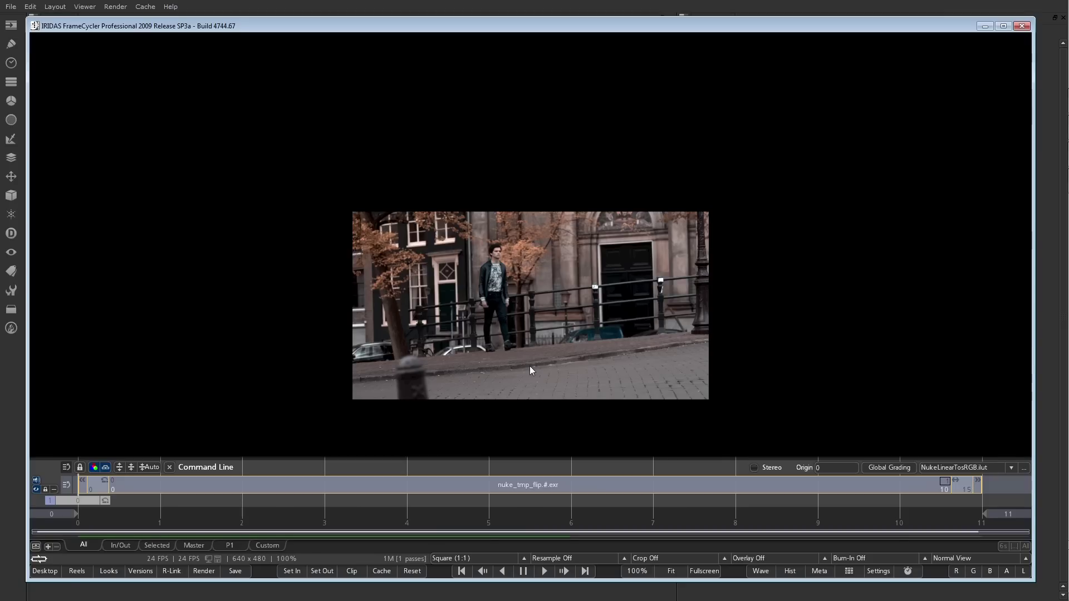
left_click(545, 572)
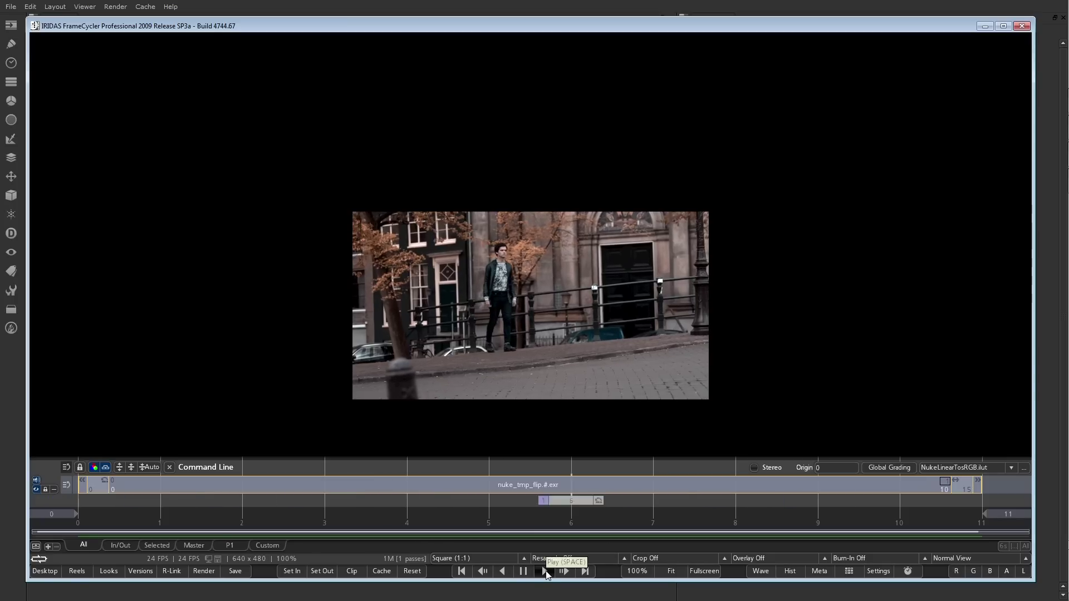
left_click(526, 573)
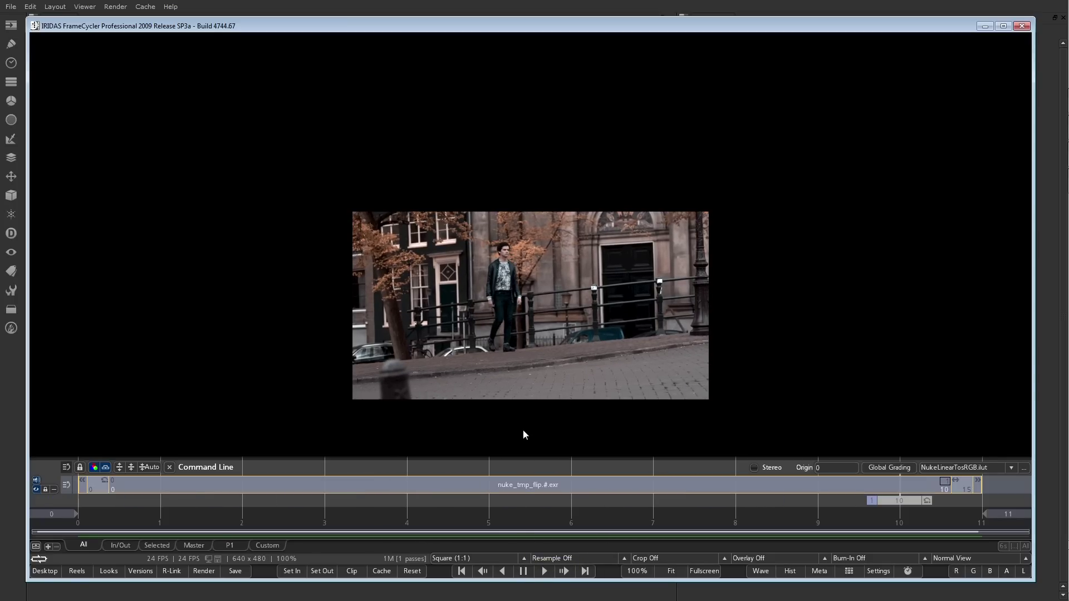
Step: Inspect the flipbook's individual colour, alpha and luminance channels and restore Normal View
left_click(723, 558)
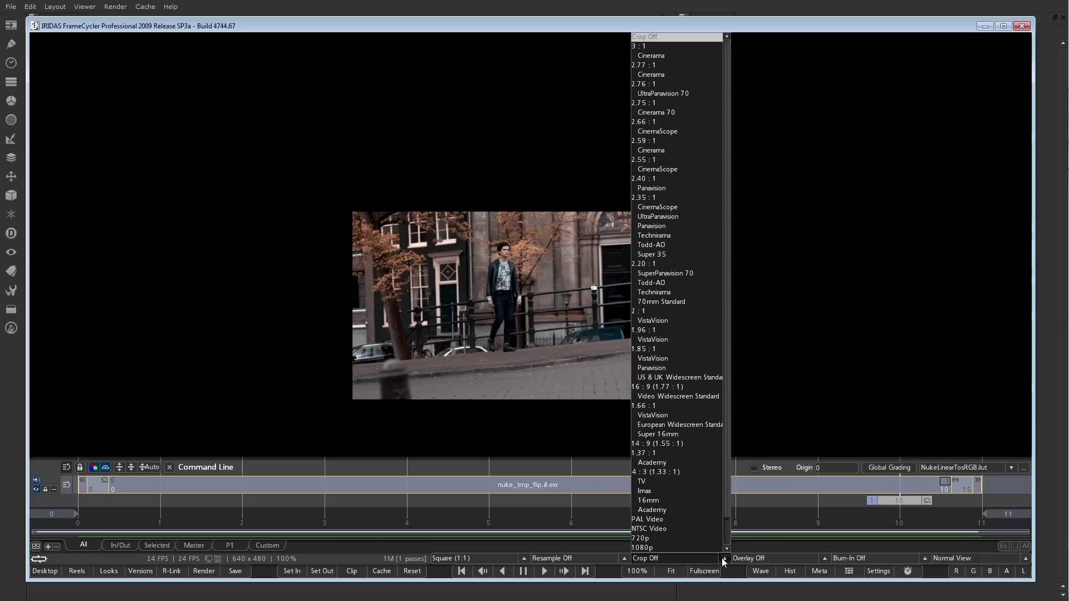
left_click(960, 572)
left_click(959, 574)
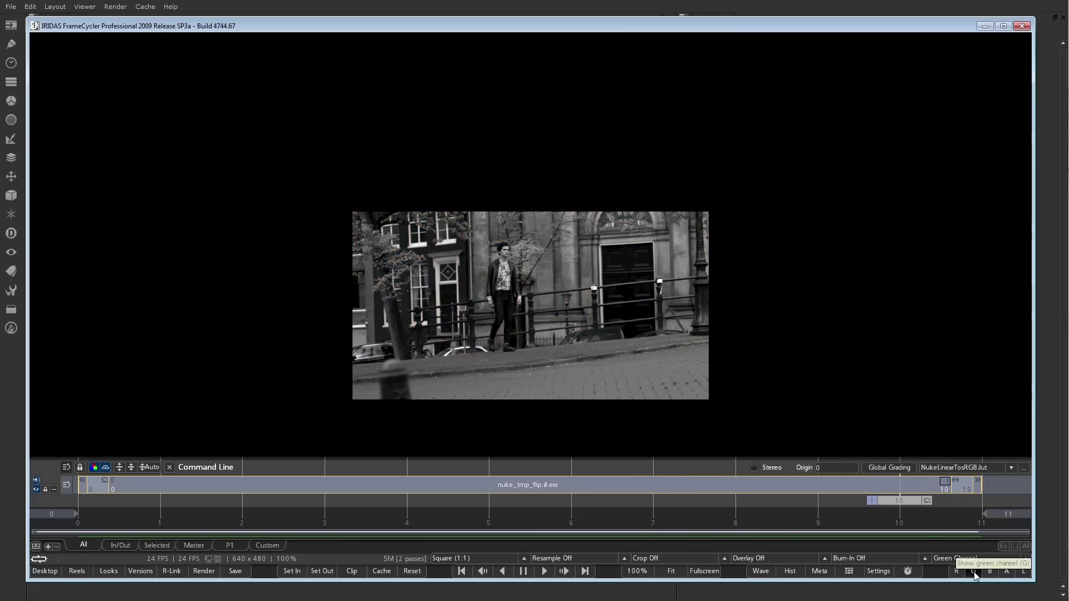
left_click(993, 574)
left_click(1007, 573)
left_click(1024, 574)
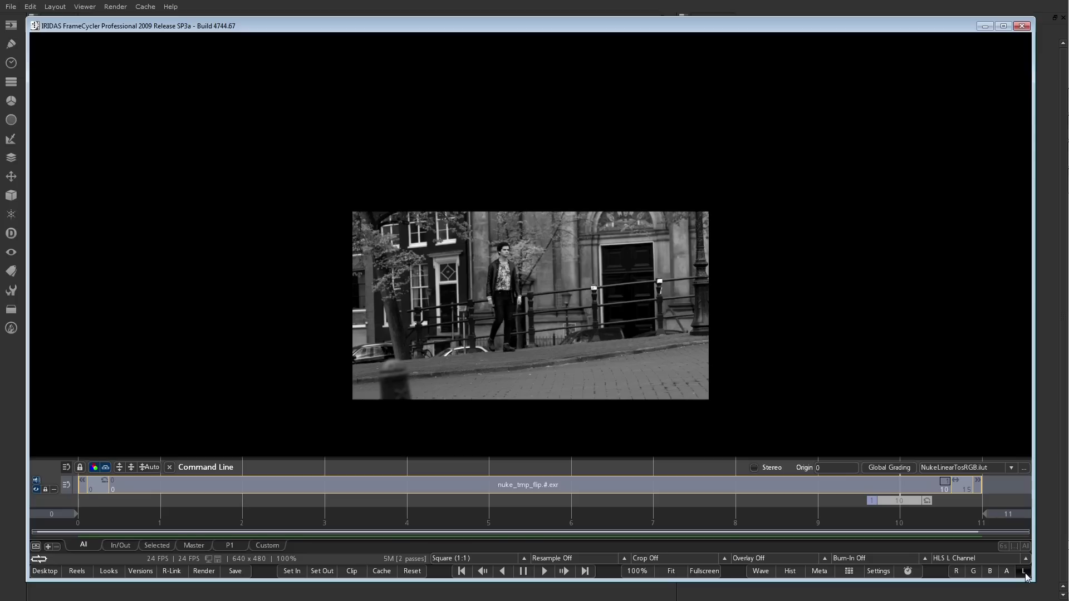
left_click(1026, 558)
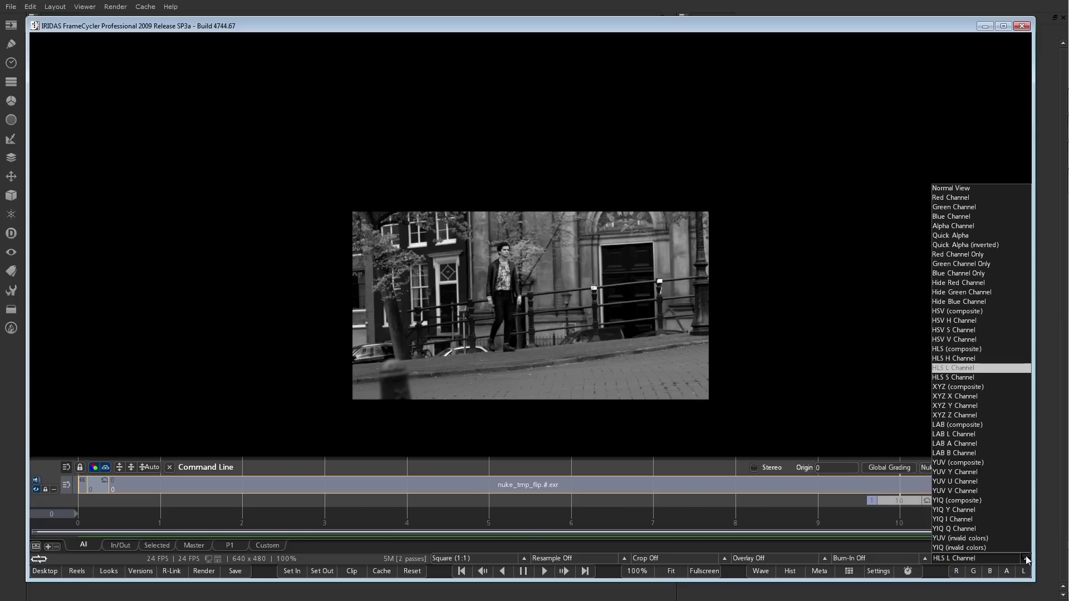
left_click(1003, 190)
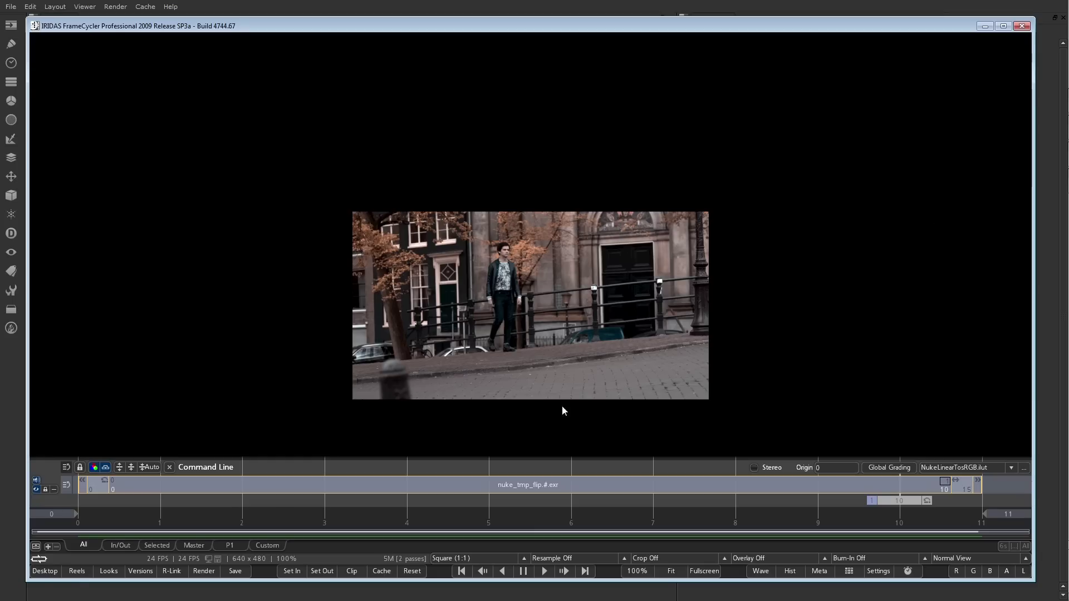
Step: Insert the 04_5e_ EXR sequence from the Footage/OTSMan folder after the flipbook clip on the timeline
left_click(51, 571)
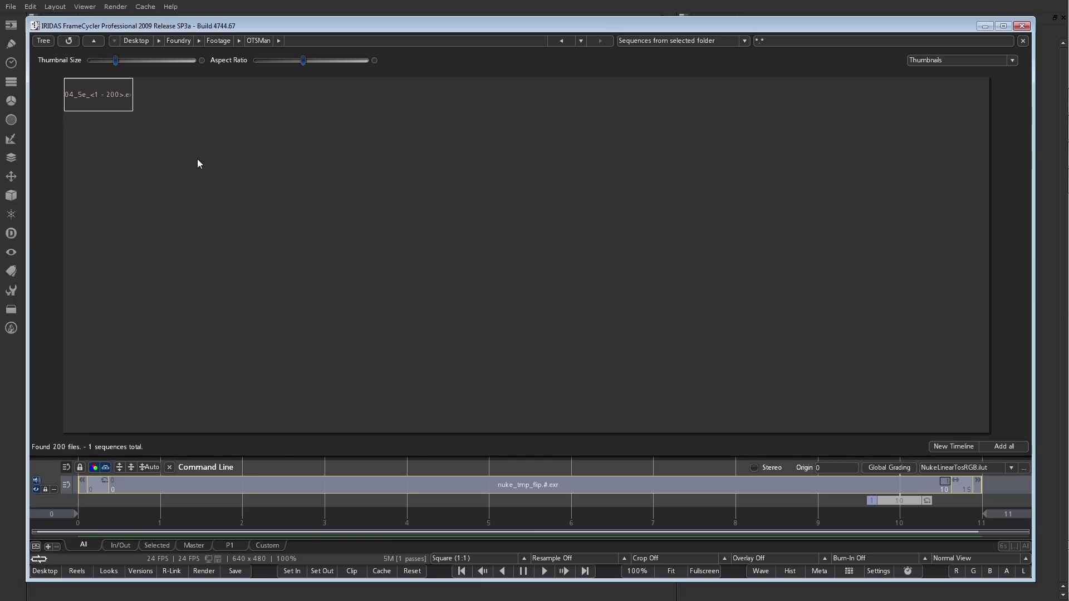
left_click(200, 42)
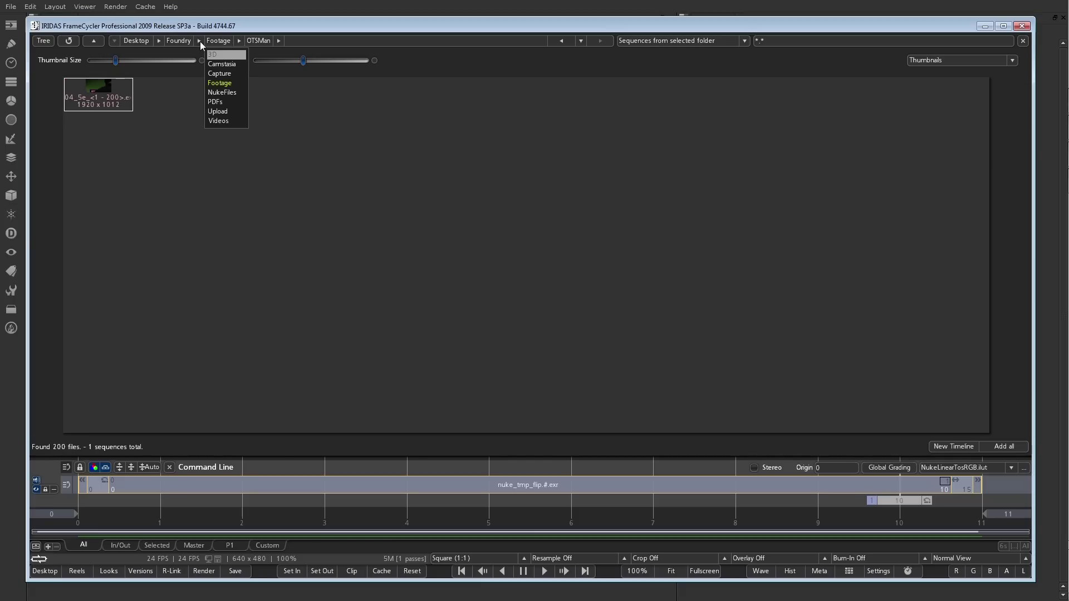
left_click(239, 40)
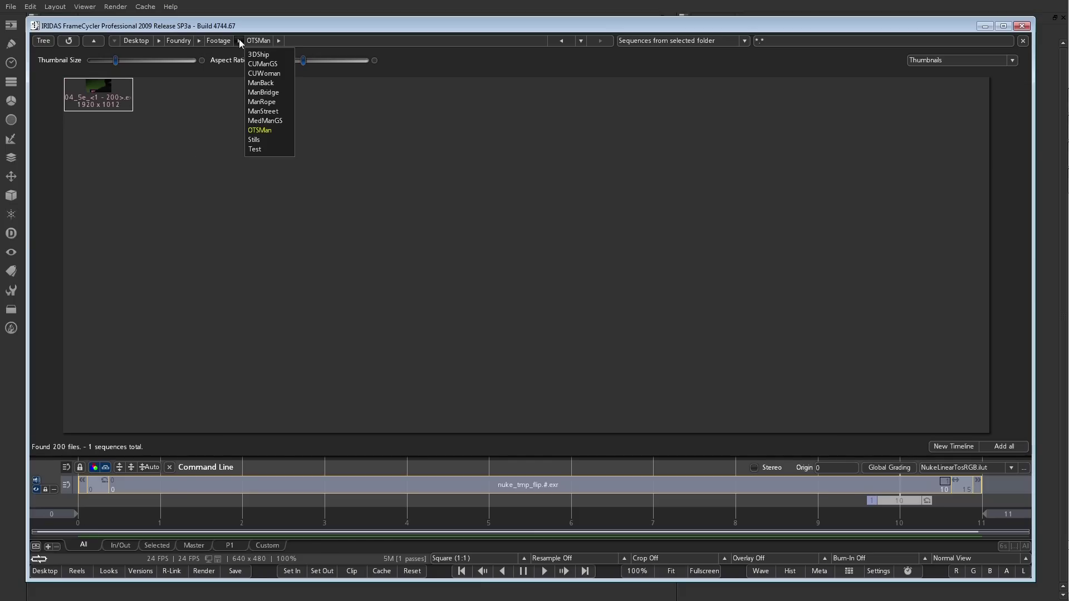
left_click(99, 178)
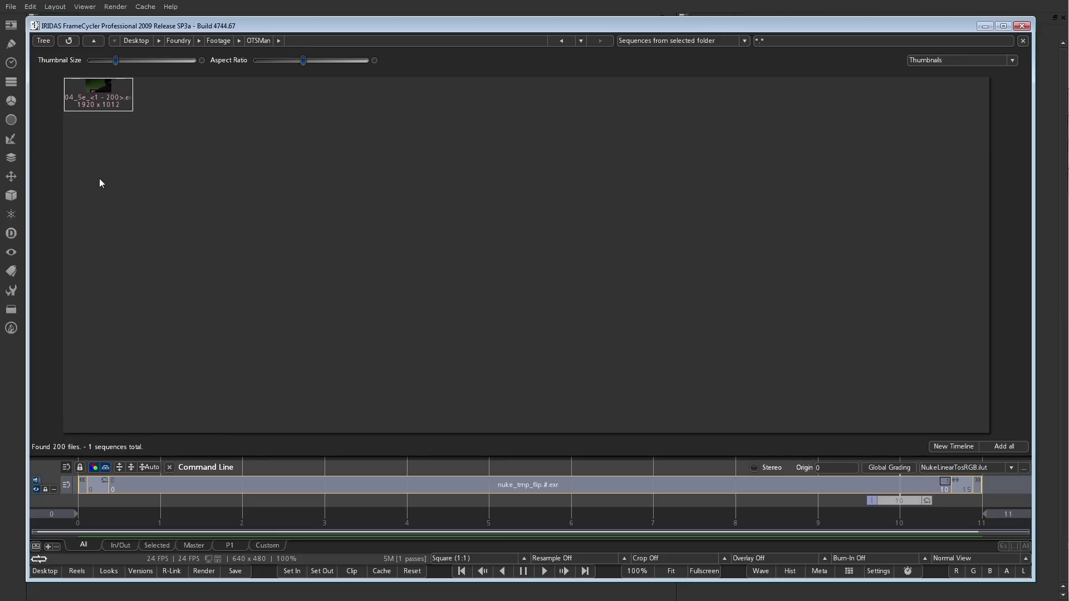
mouse_move(113, 98)
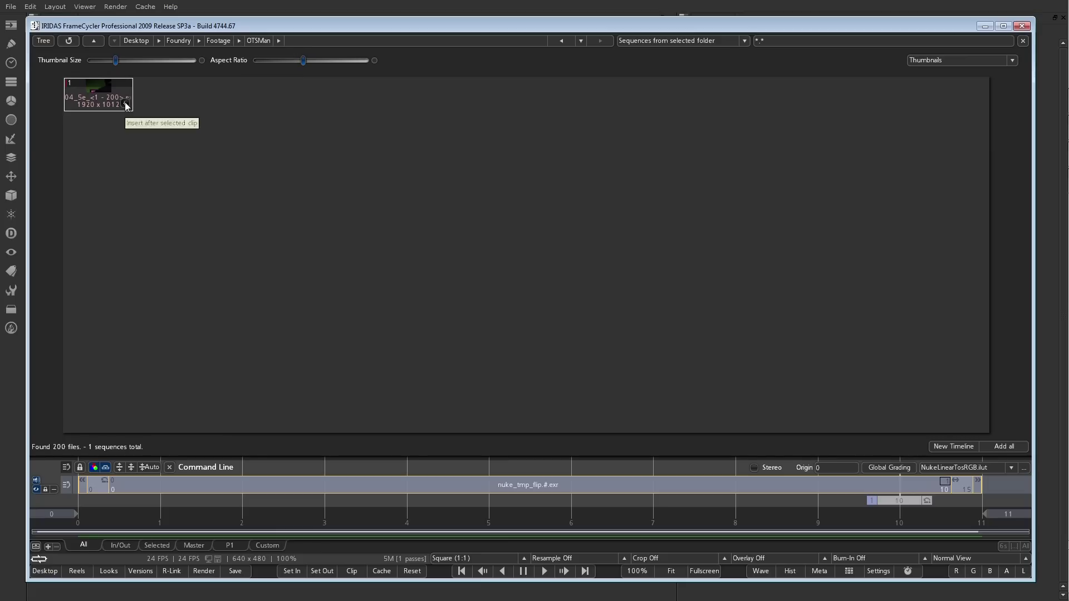
left_click(126, 104)
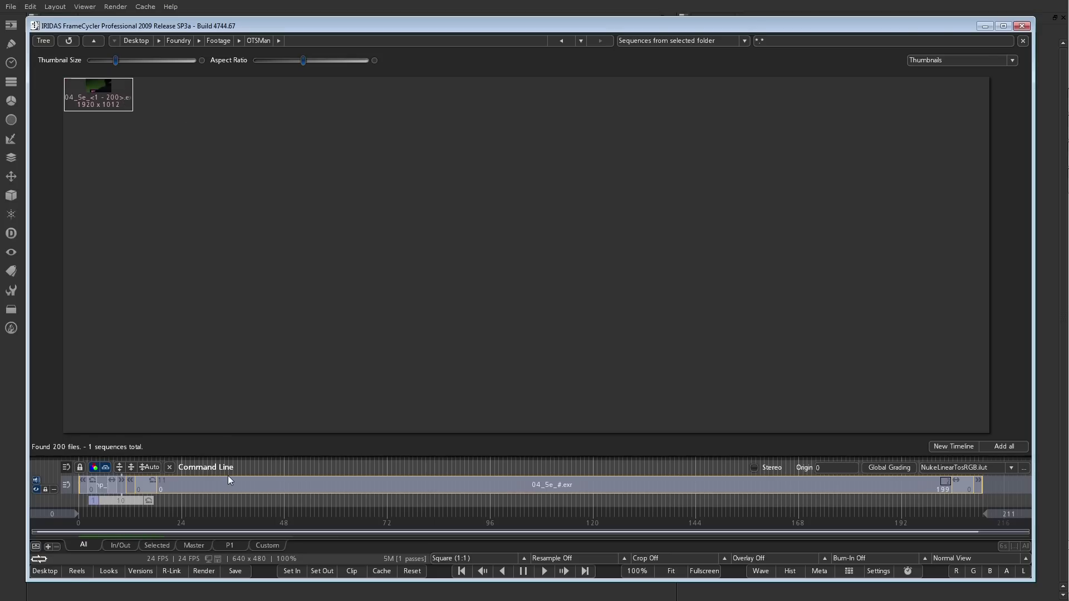
Step: Return to the player, scrub to about frame 70 of the timeline, and close FrameCycler to go back to Nuke
left_click(44, 571)
left_click_drag(118, 500, 389, 503)
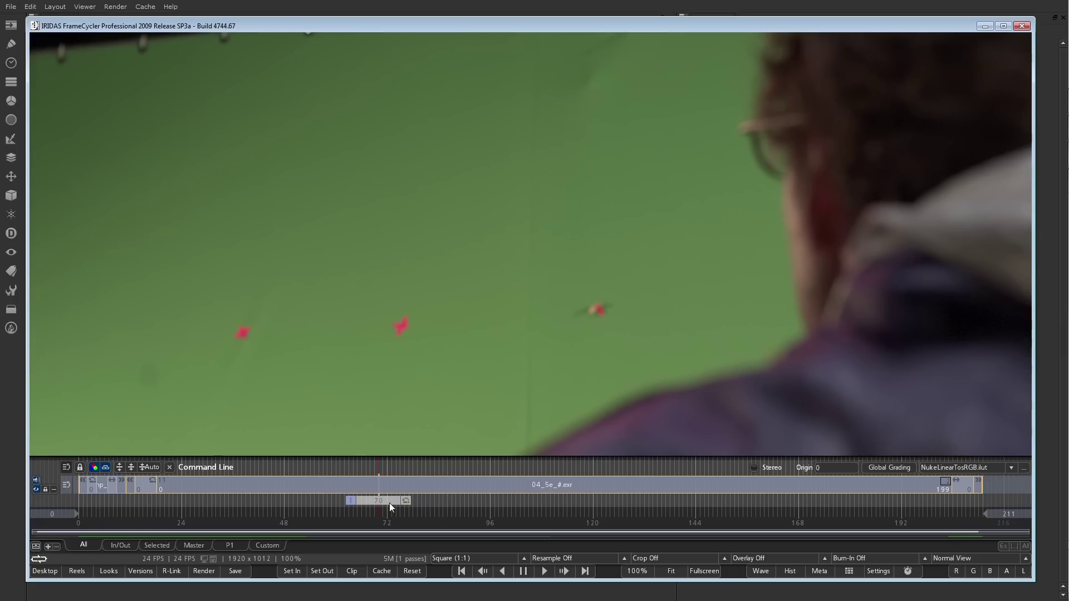
key("Escape")
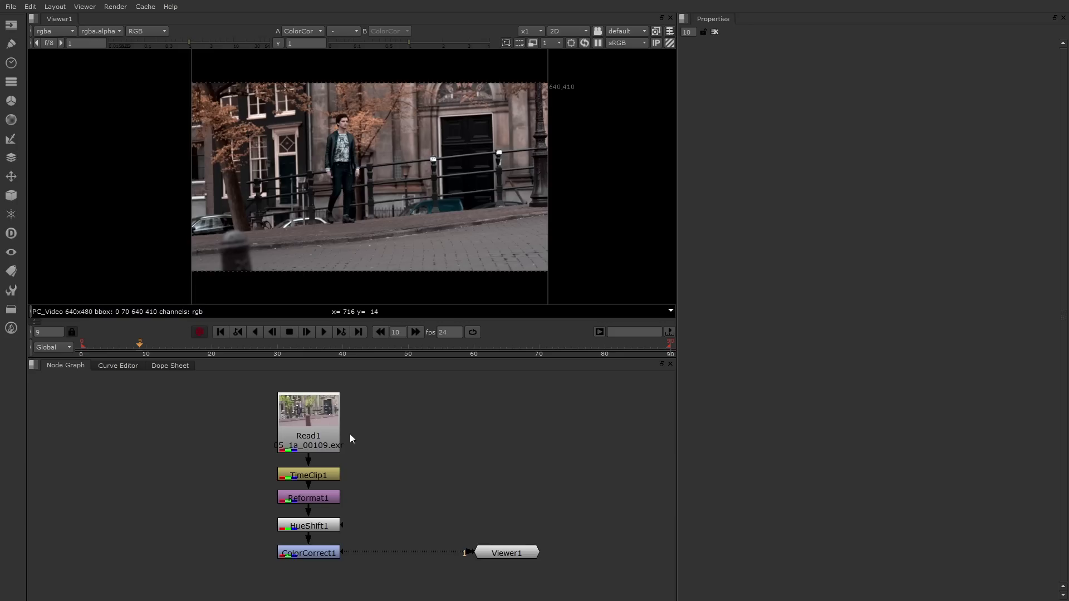
Step: Review the Read1, TimeClip1 and Reformat1 properties, leaving only the Reformat1 settings open
double_click(309, 422)
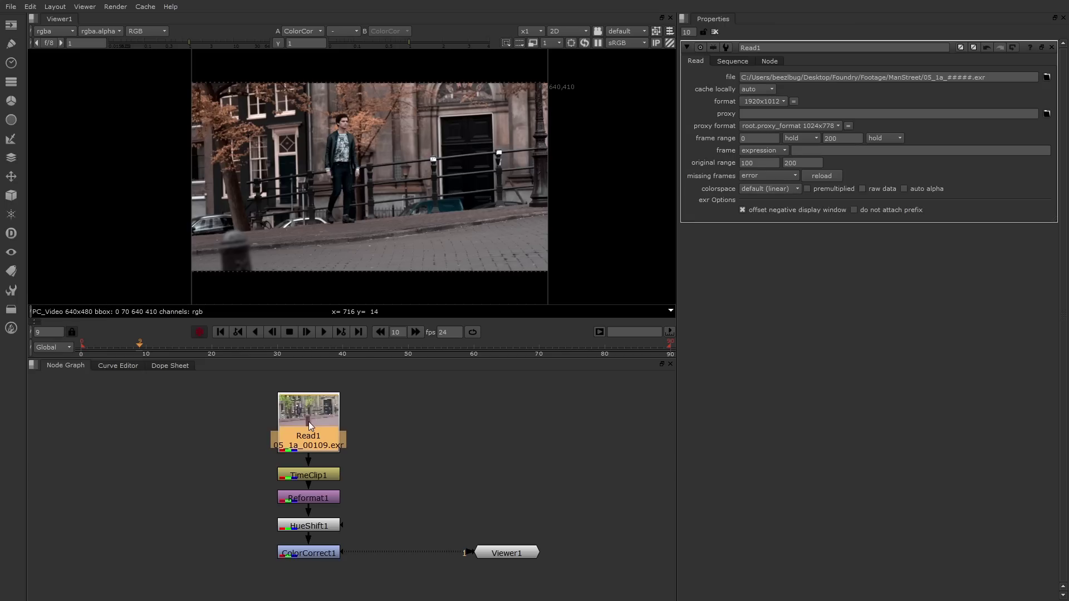
double_click(315, 475)
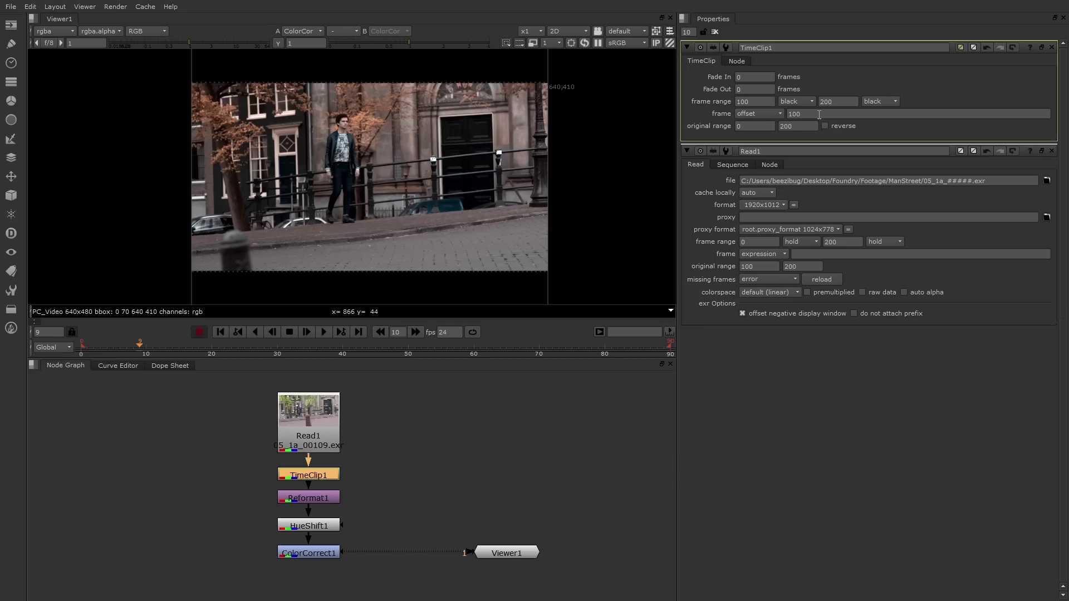
left_click(317, 499)
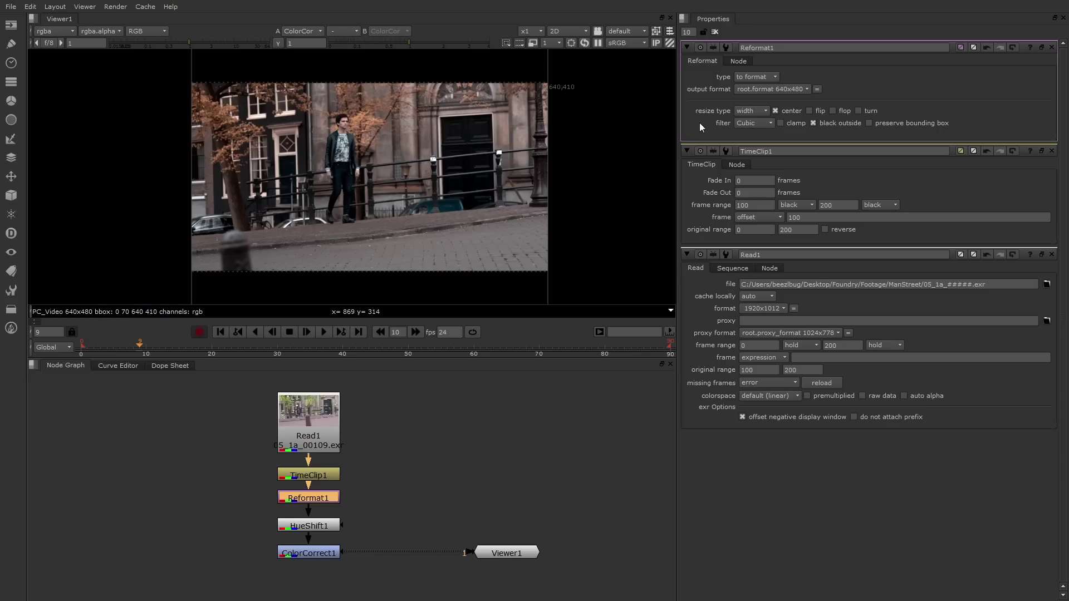
left_click(1052, 151)
left_click(1051, 151)
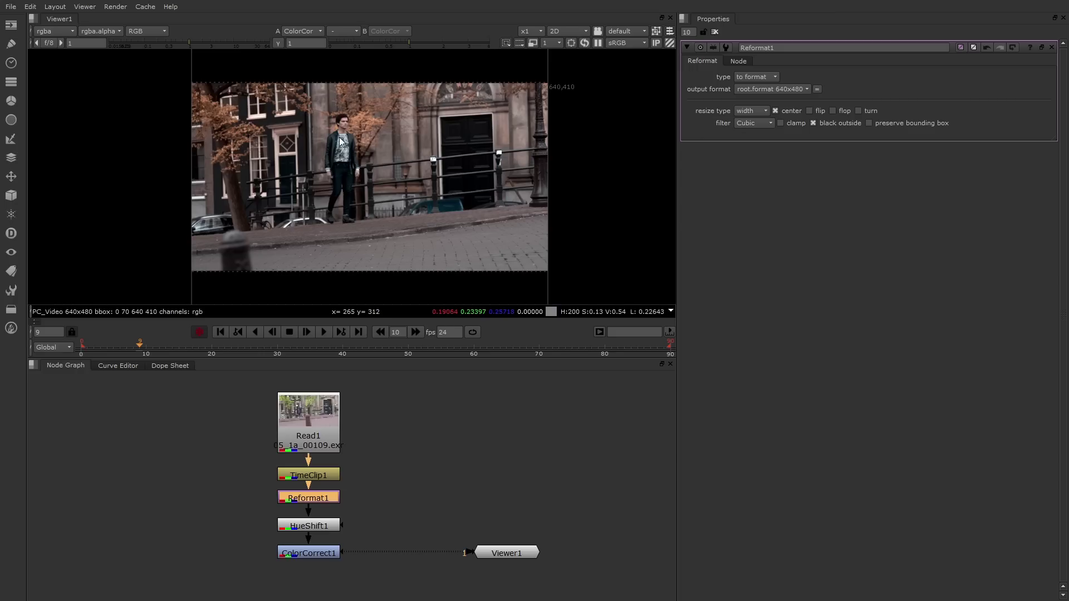
Step: Try the Impulse, Notch and Rifman filters on Reformat1, comparing the man's shirt up close, and restore Cubic
scroll(342, 137, "up", 8)
scroll(384, 126, "up", 2)
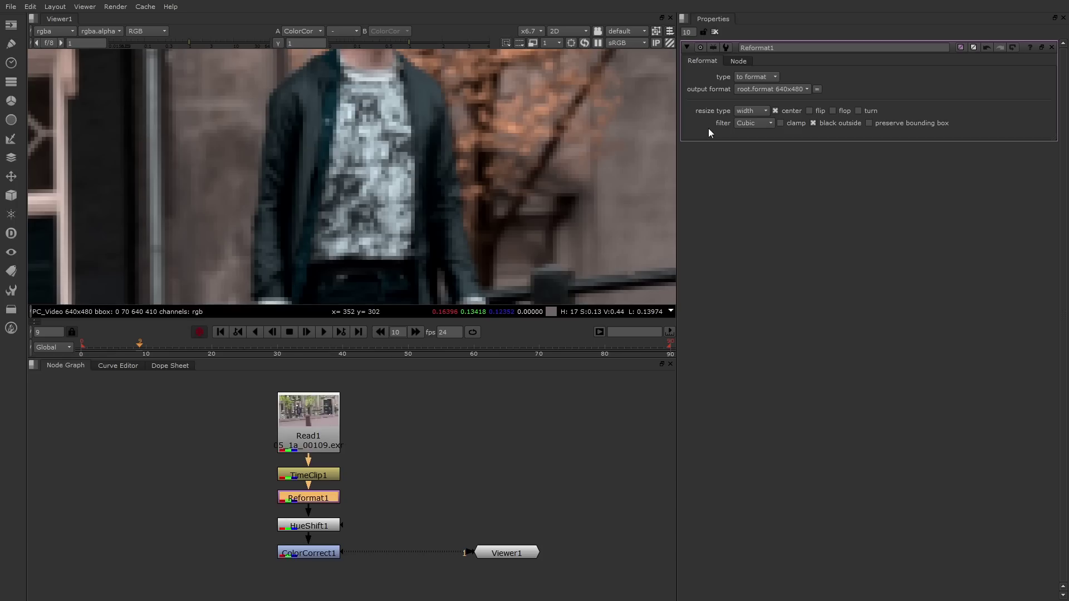
left_click(761, 126)
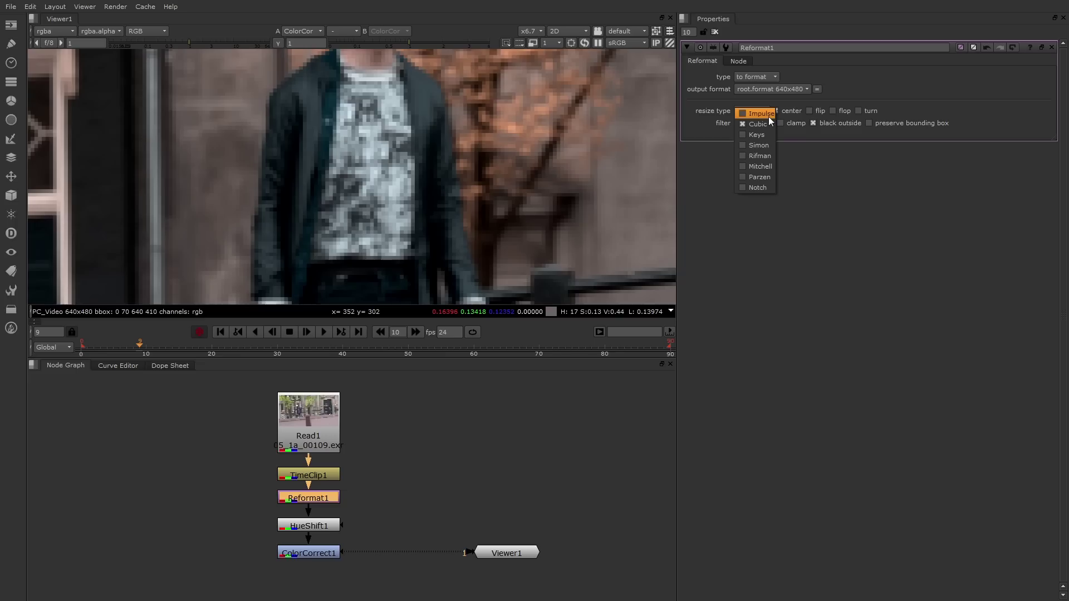
left_click(768, 115)
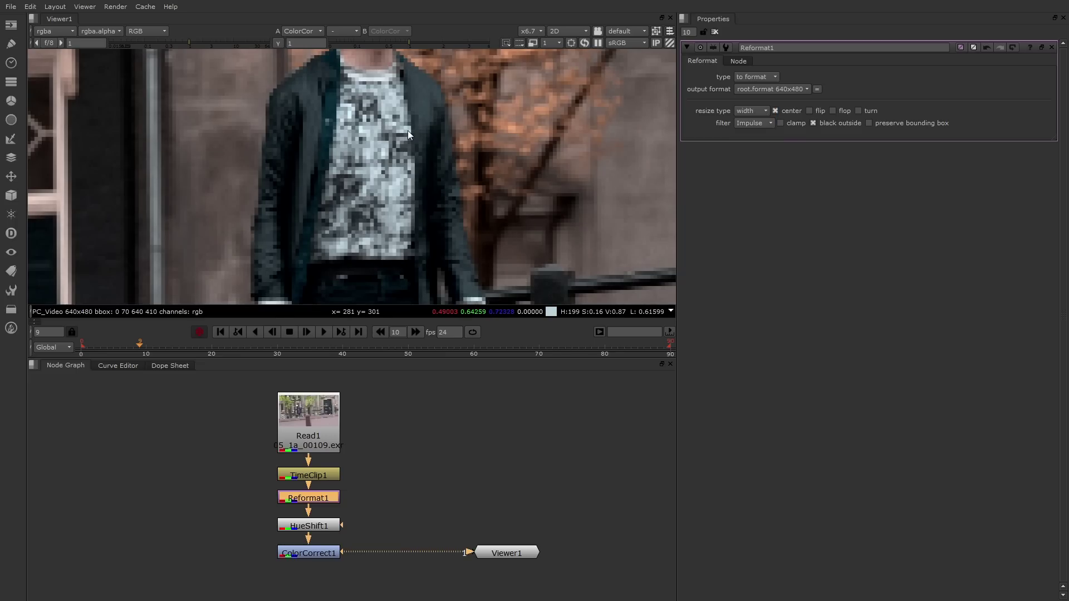
left_click(772, 126)
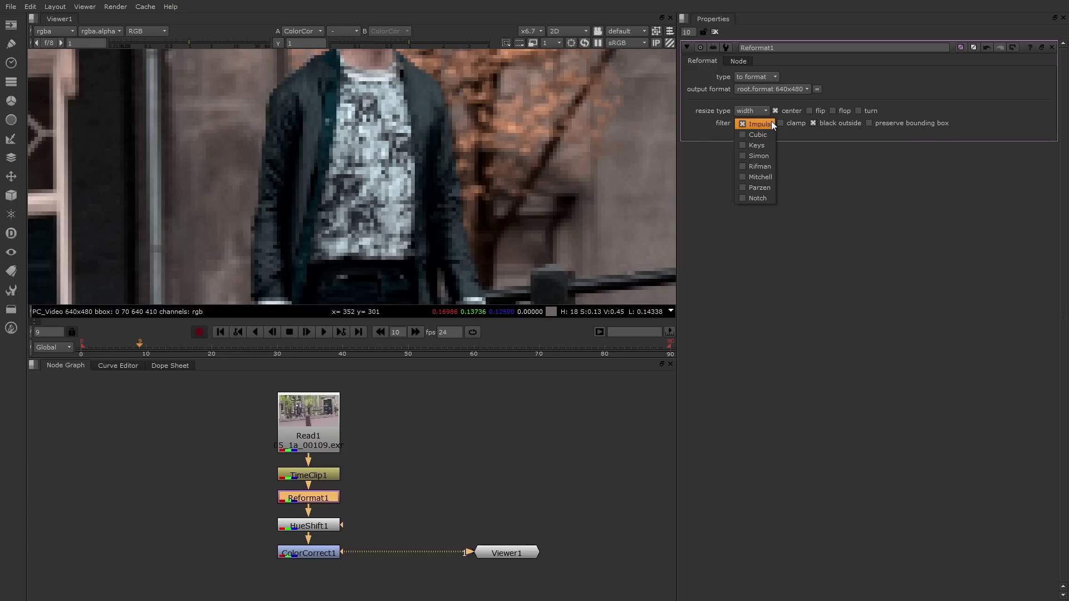
left_click(758, 198)
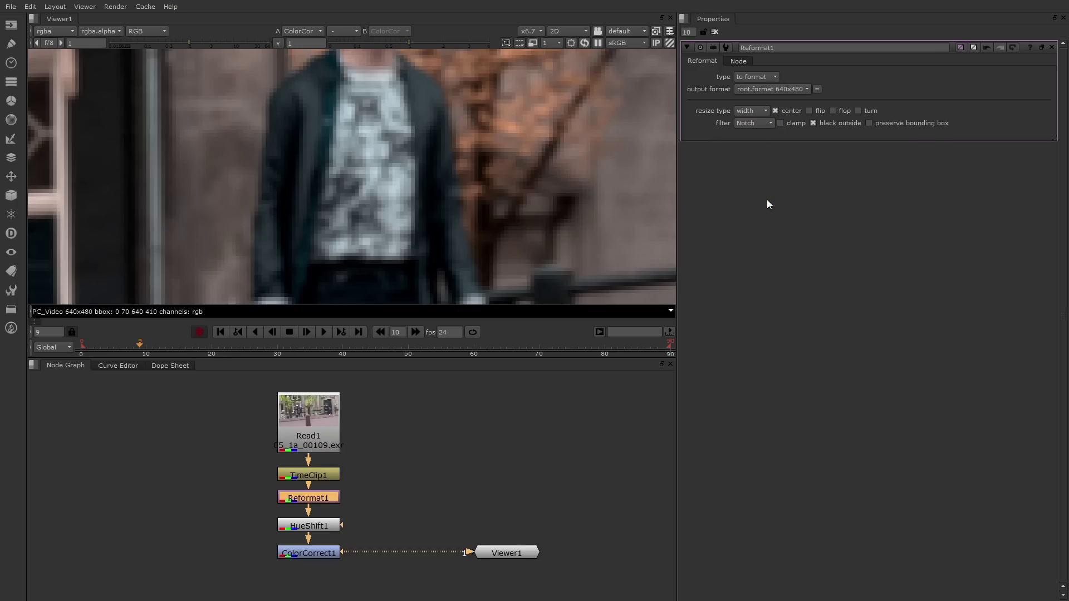
left_click(770, 123)
left_click(768, 94)
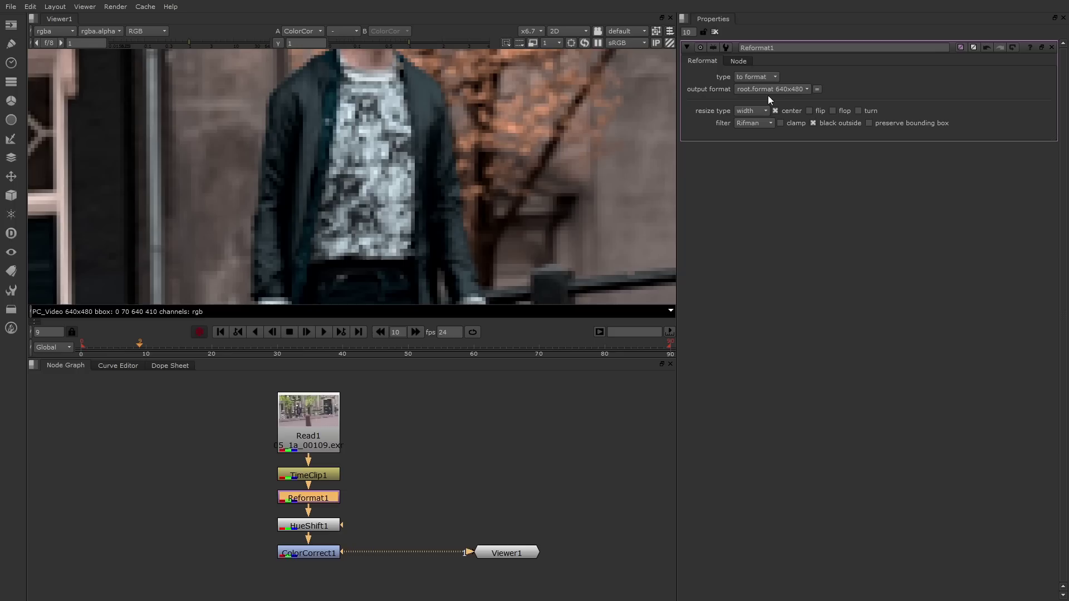
left_click(770, 124)
left_click(773, 96)
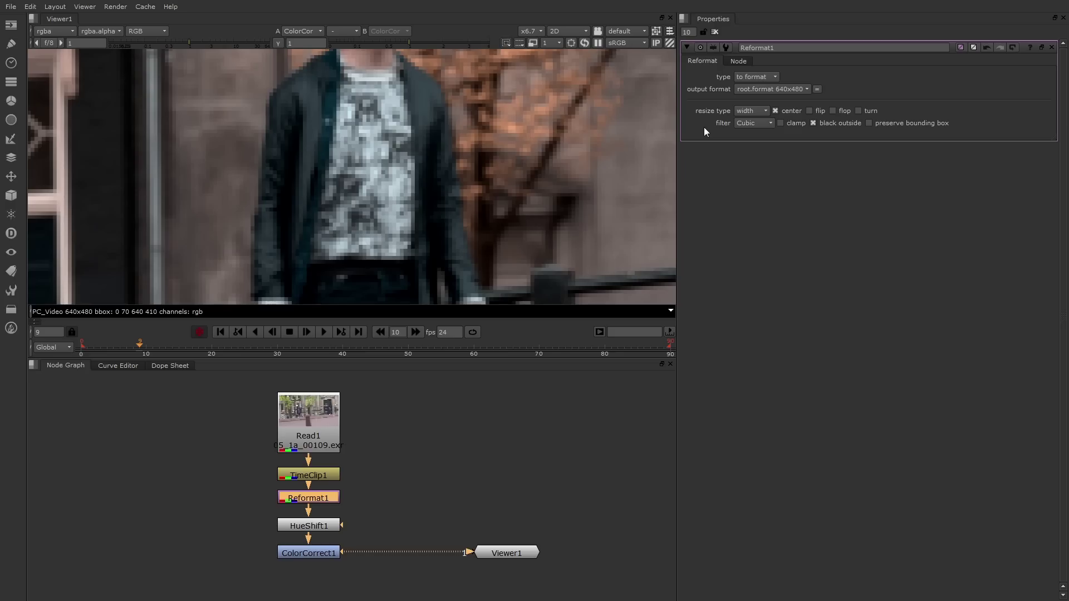
scroll(441, 132, "down", 7)
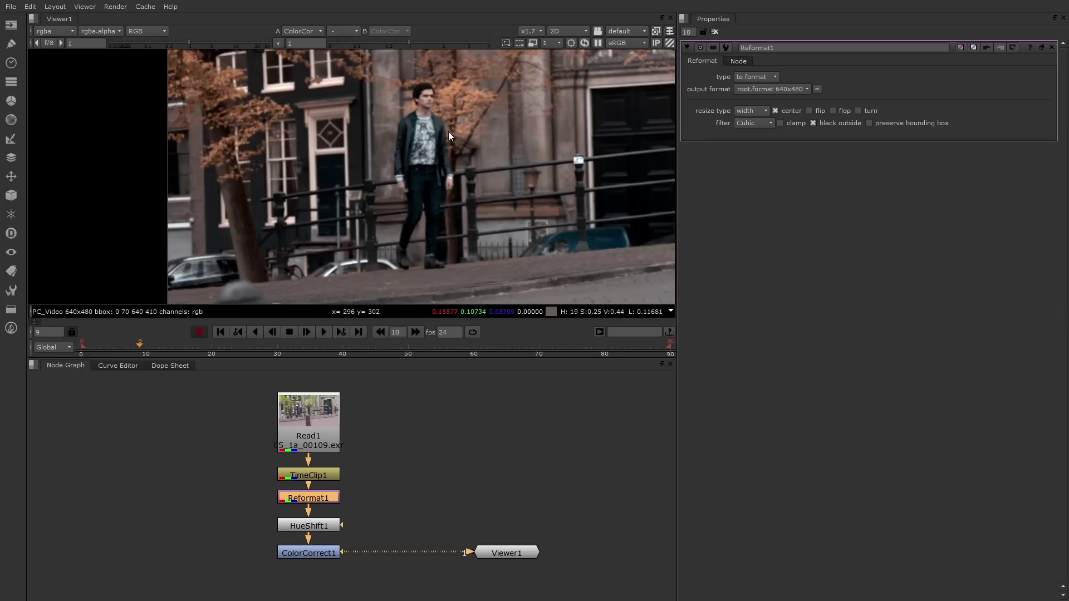
scroll(415, 132, "down", 2)
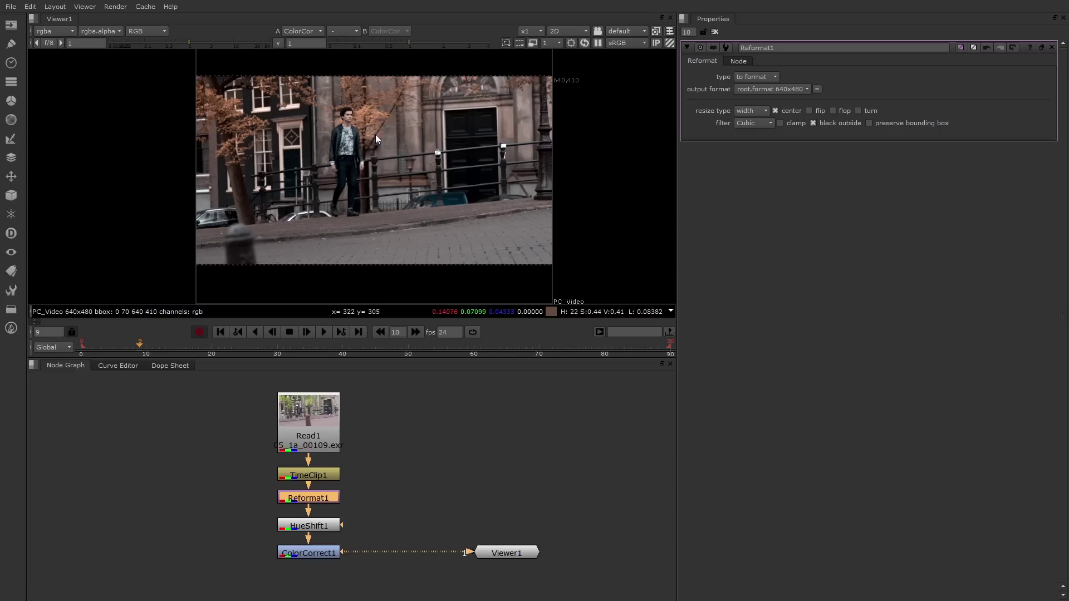
Step: Examine the HueShift1 settings, including hue rotation, and open the ColorCorrect1 properties
double_click(324, 525)
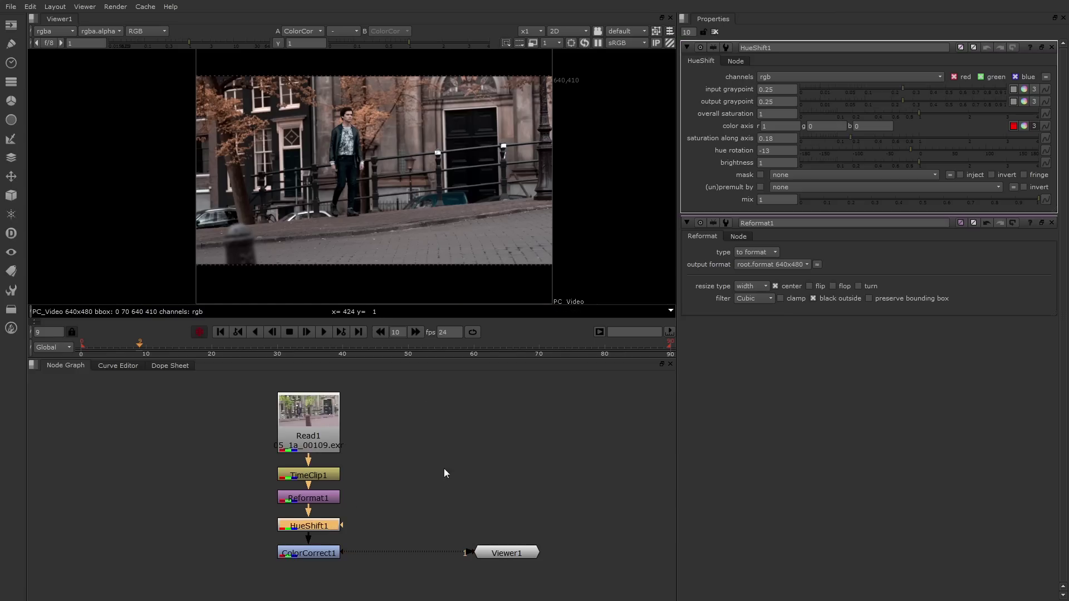
left_click_drag(869, 151, 900, 150)
left_click(781, 150)
key("Return")
left_click(300, 552)
double_click(300, 549)
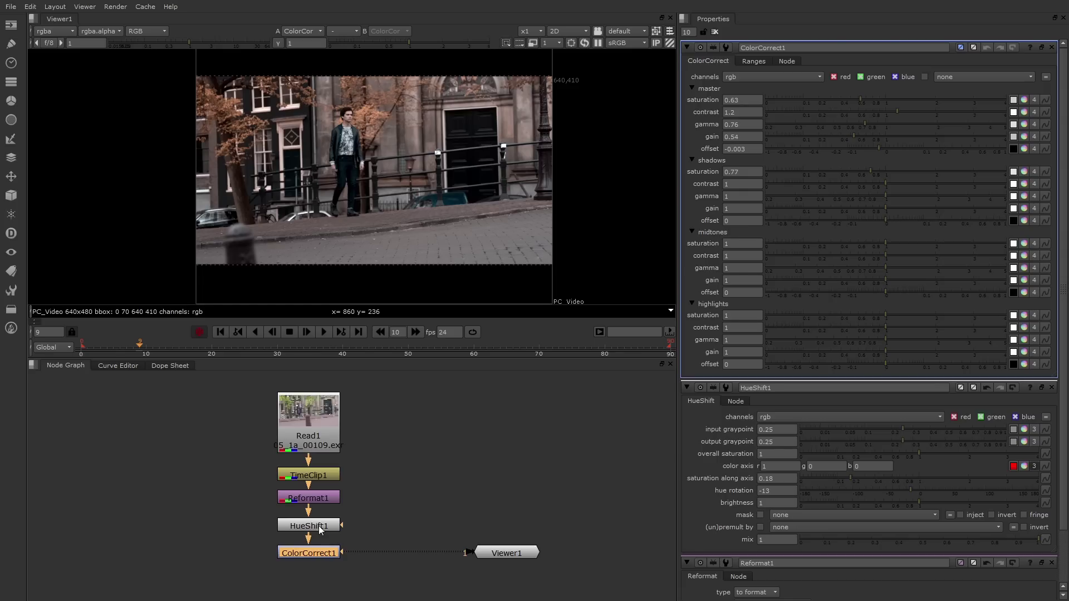
Step: Disable the HueShift1 and ColorCorrect1 nodes together to show the ungraded footage
left_click(319, 528)
left_click(316, 550, "shift")
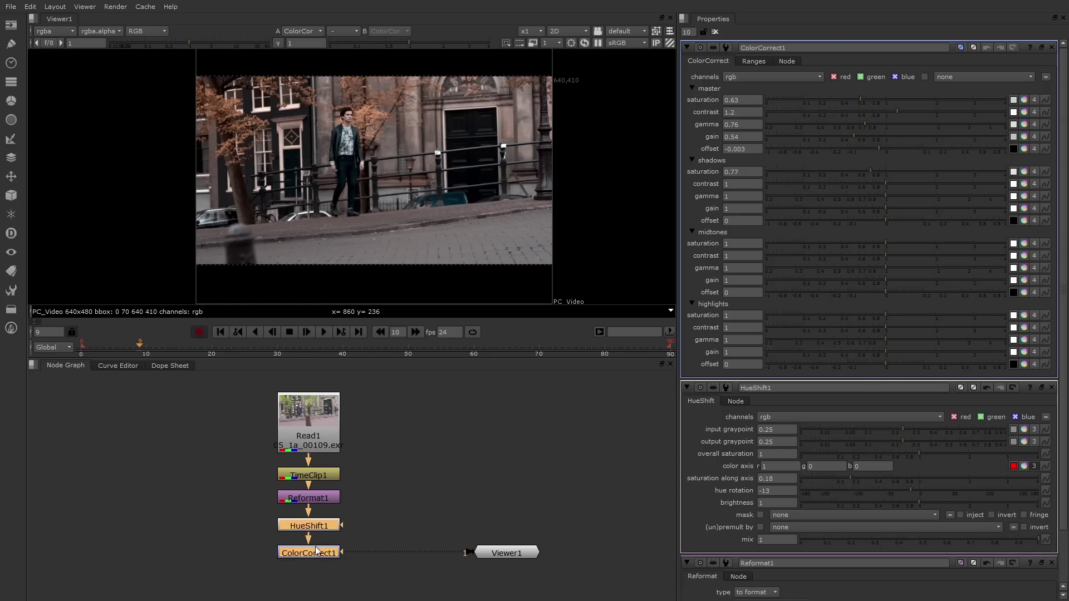
key("d")
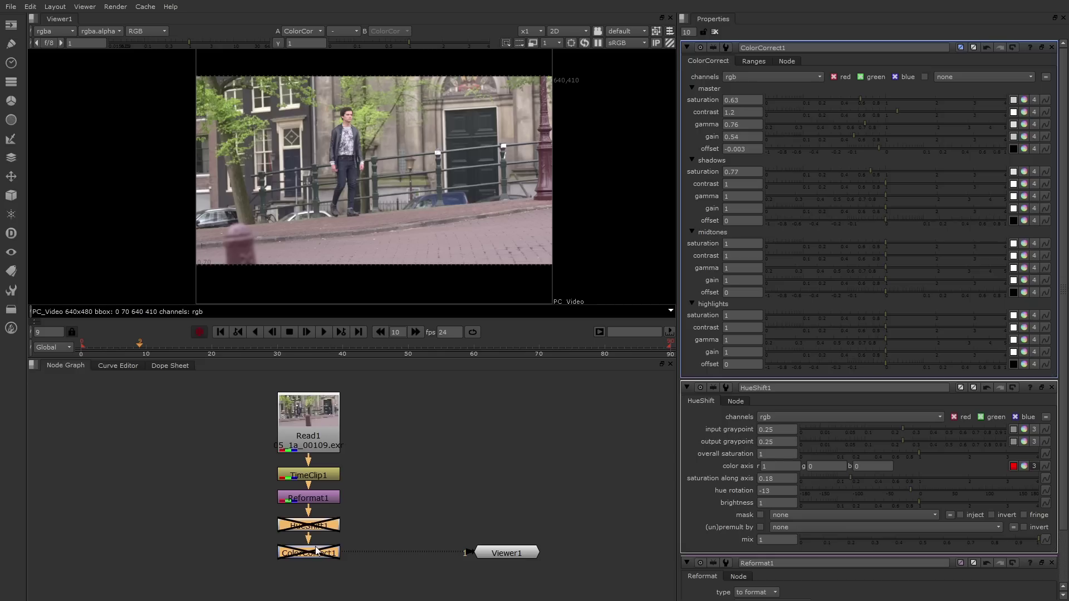
Step: Re-enable the HueShift1 and ColorCorrect1 nodes together and look over the available Color nodes without adding one
key("d")
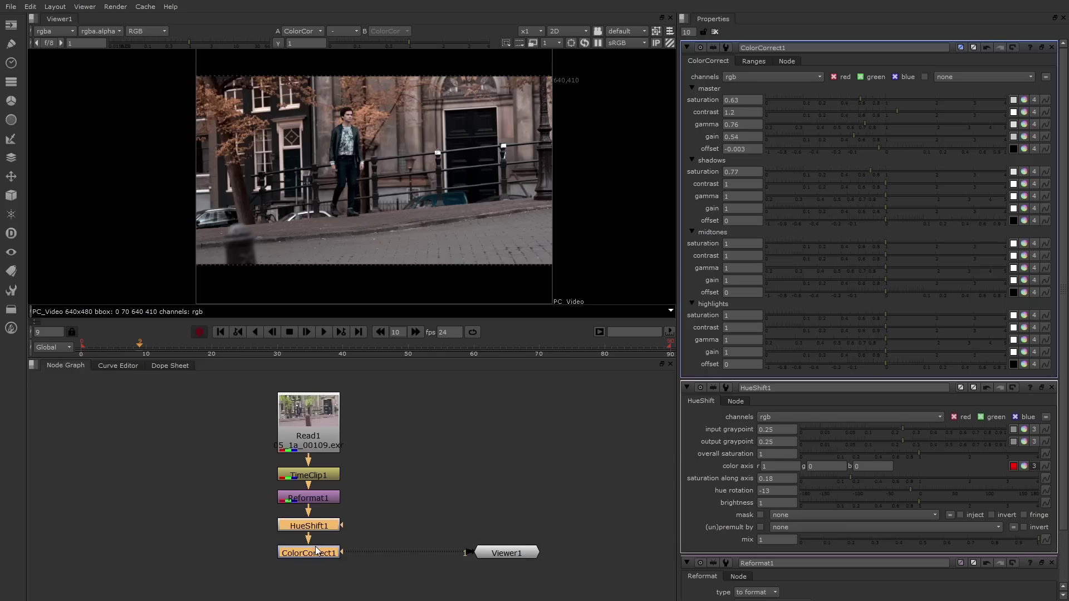
right_click(376, 437)
mouse_move(336, 469)
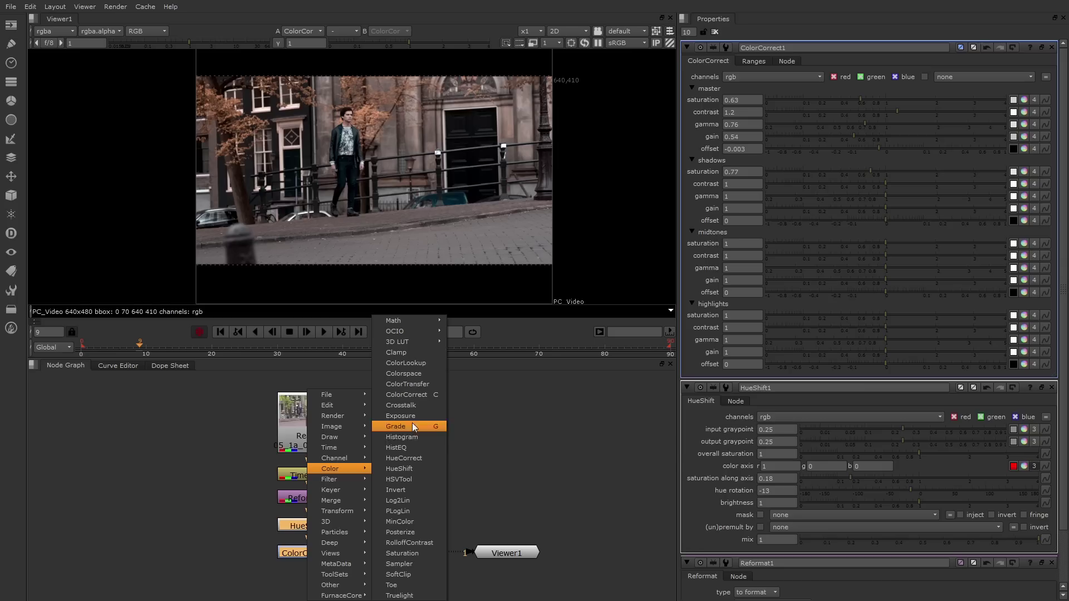
left_click(535, 475)
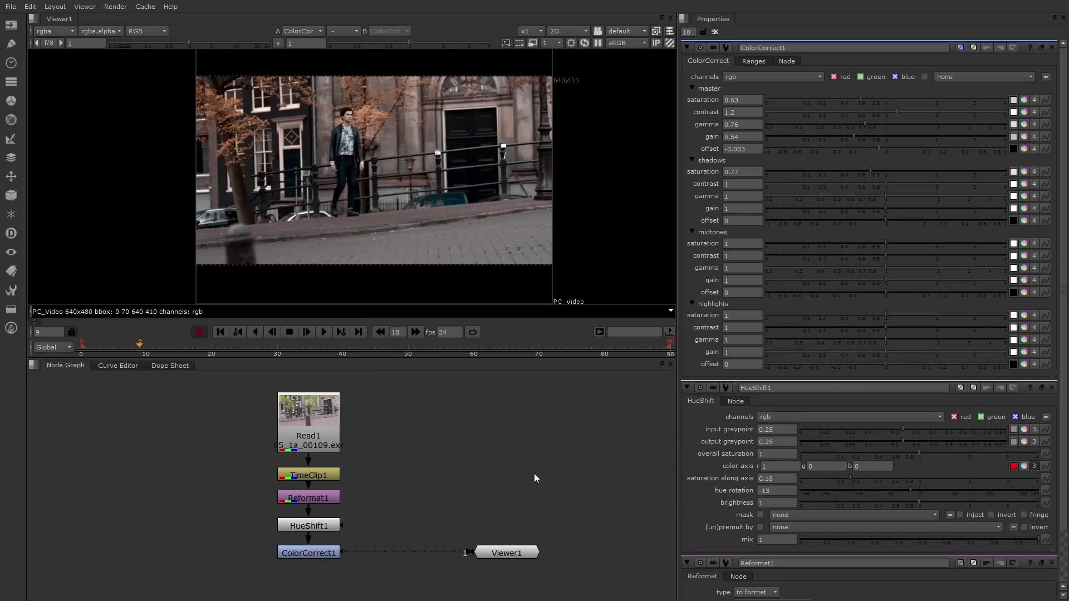
Step: Close the ColorCorrect1, HueShift1 and Reformat1 properties
left_click(1052, 48)
left_click(1052, 47)
left_click(1052, 47)
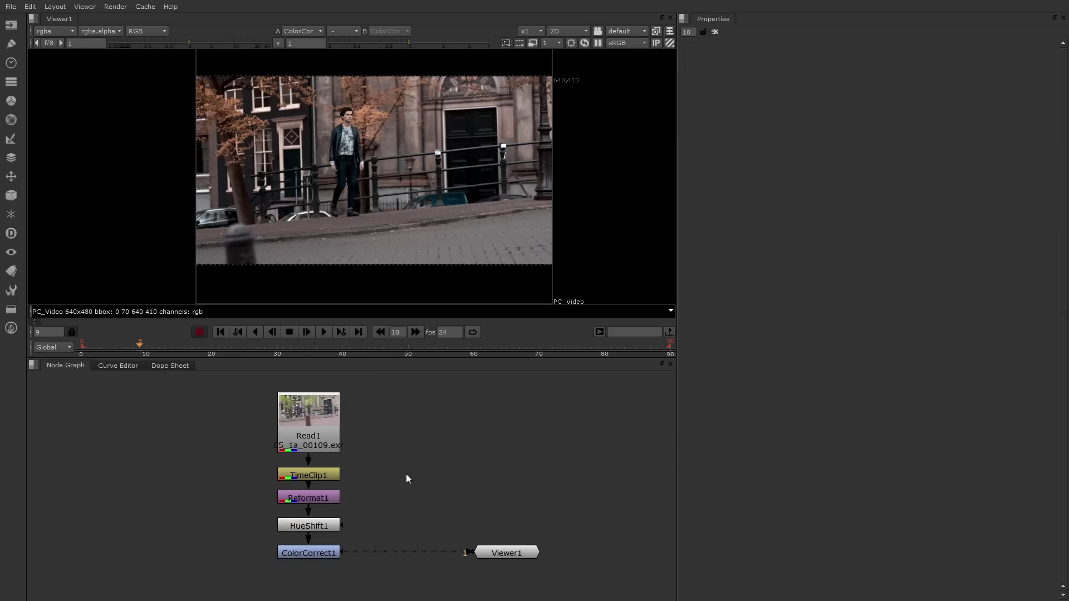
Step: Add a Write node and insert it between ColorCorrect1 and Viewer1
right_click(401, 437)
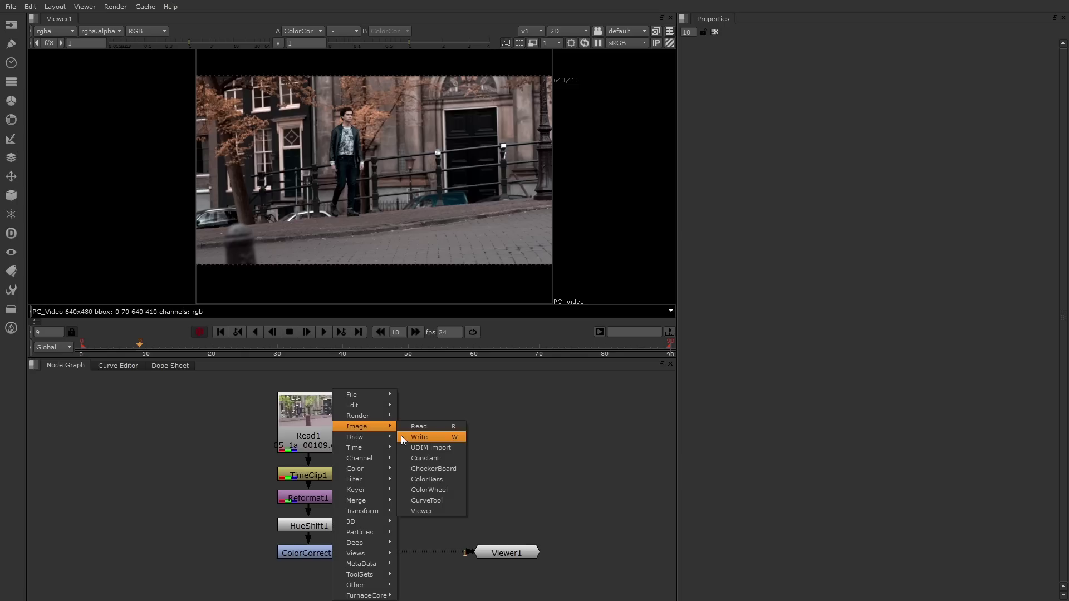
left_click(434, 441)
left_click_drag(417, 436, 420, 468)
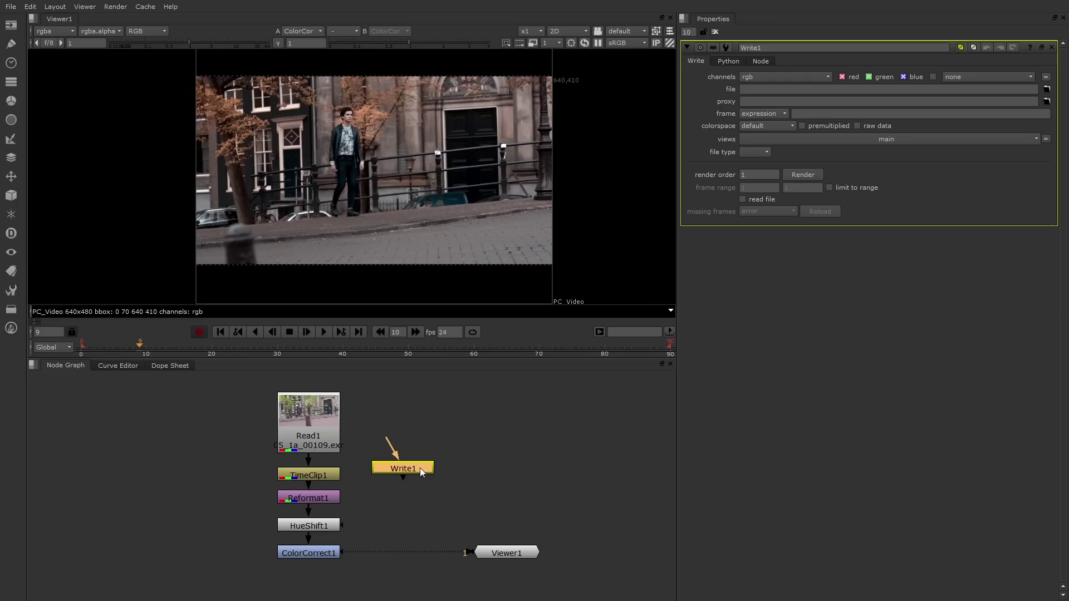
left_click_drag(420, 468, 406, 553)
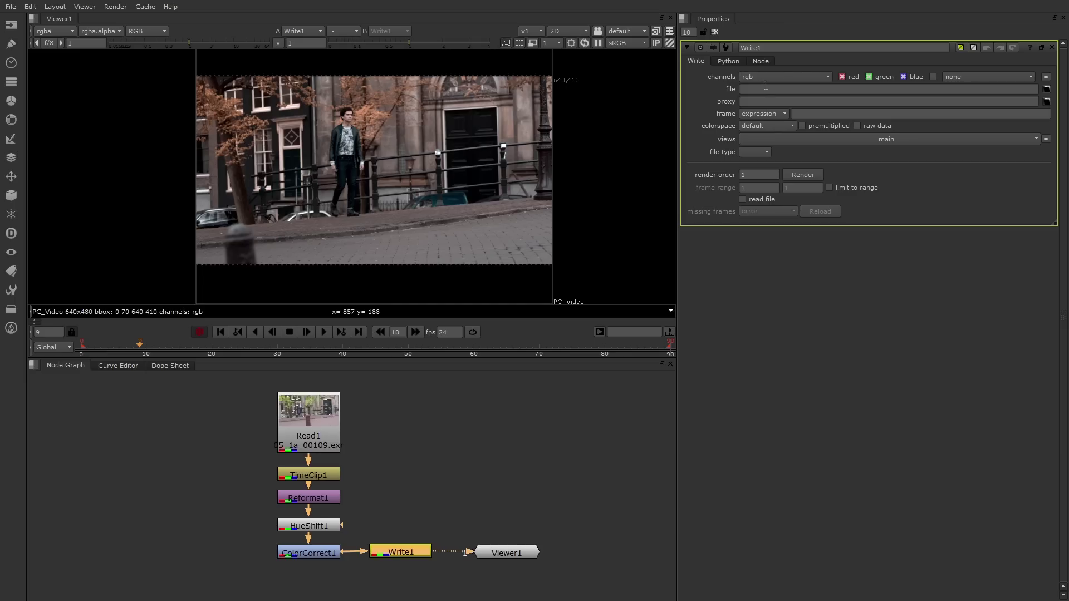
Step: Review the channel options of the Write node, including the other layers, and keep rgb
left_click(829, 78)
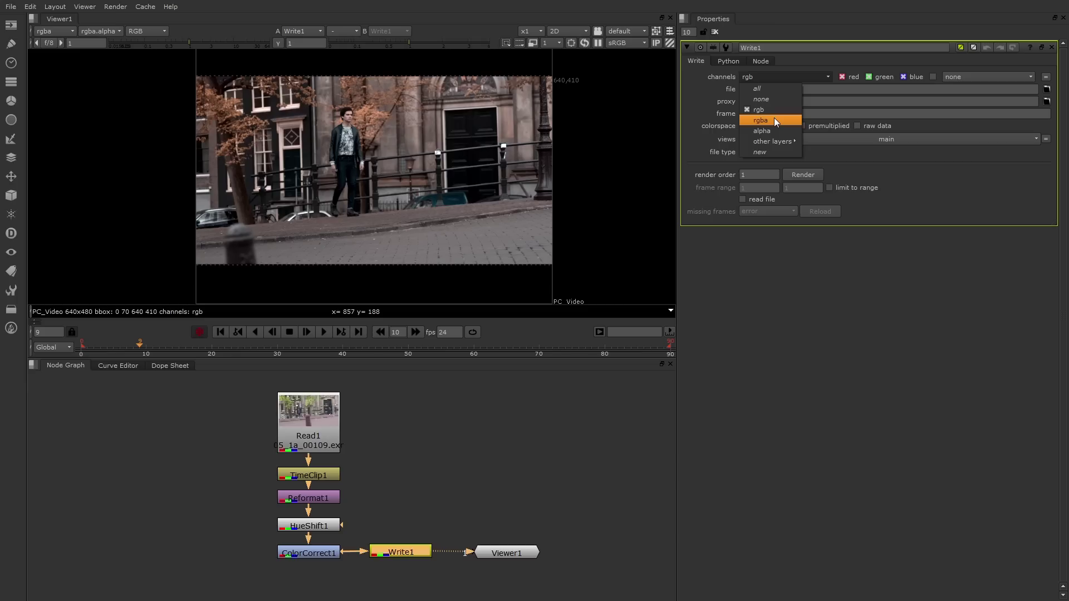
mouse_move(778, 141)
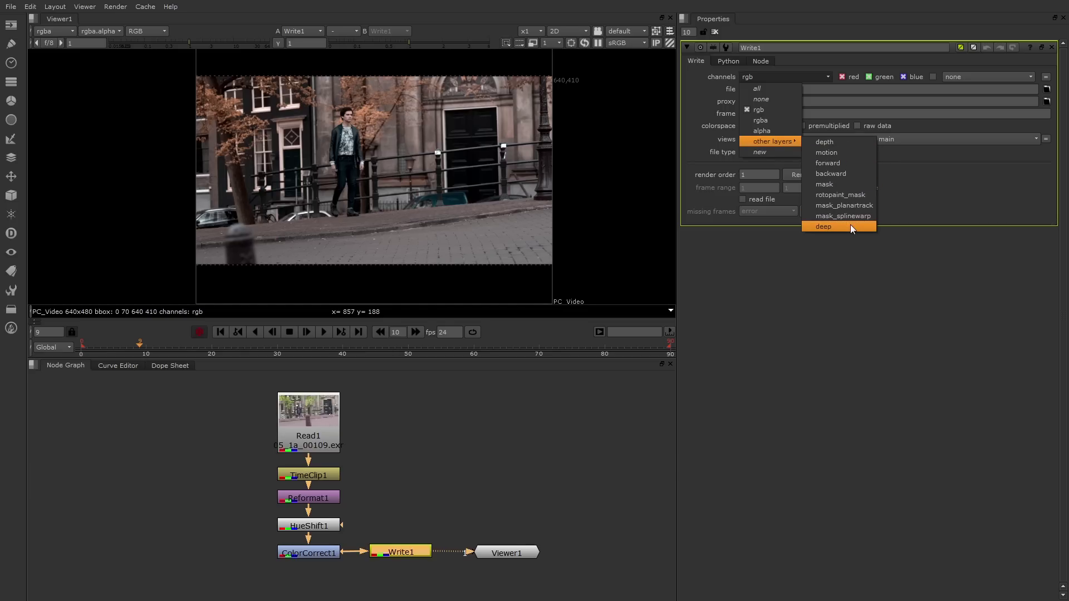
left_click(764, 111)
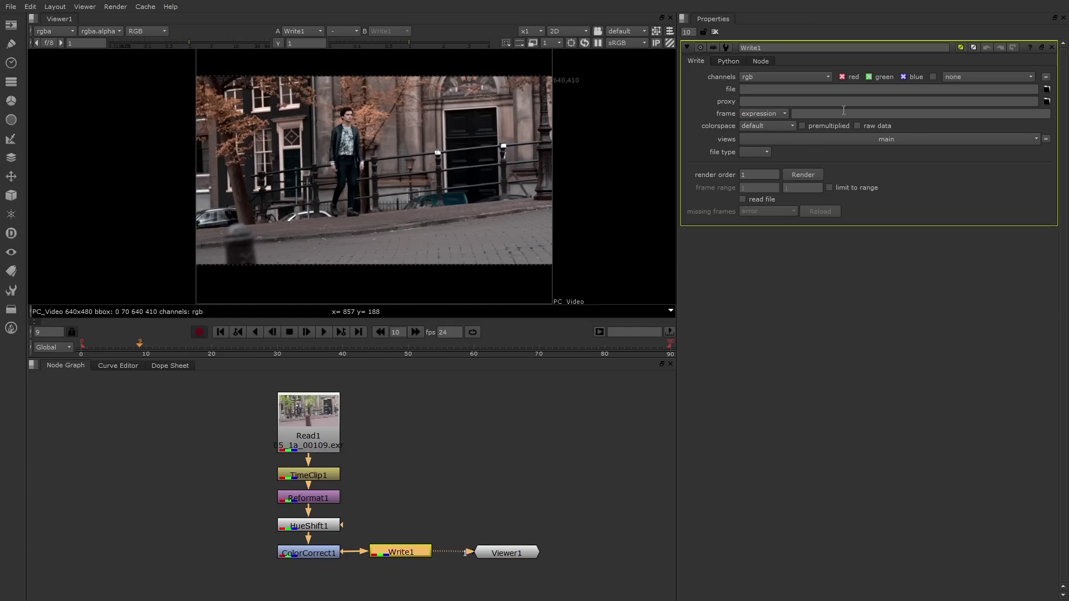
Step: Set the Write node's output file to test5.##.exr in the Foundry/Footage/Test folder
left_click(1047, 91)
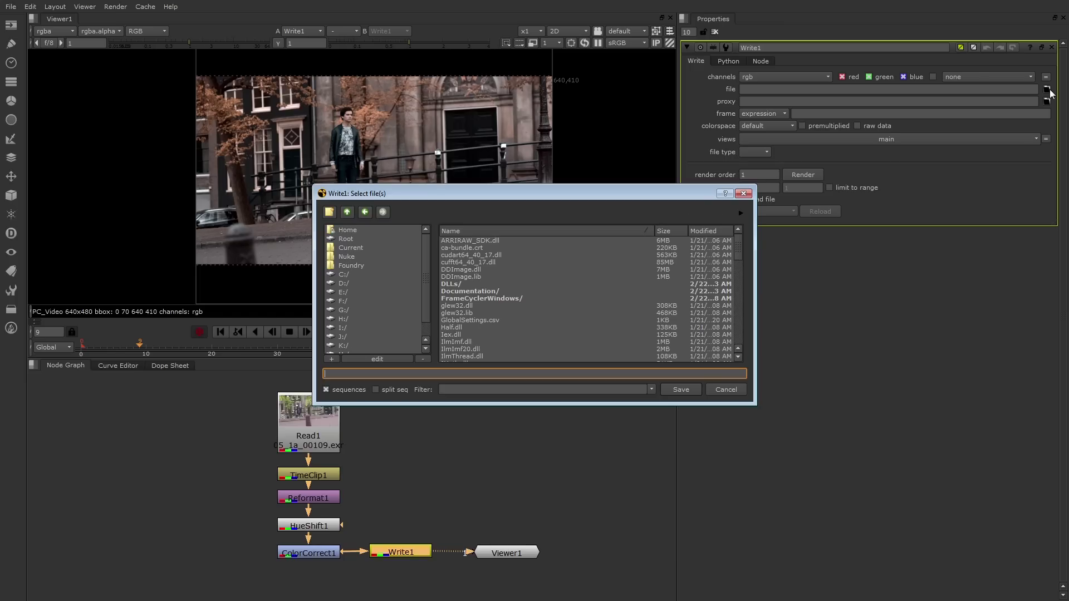
left_click(360, 266)
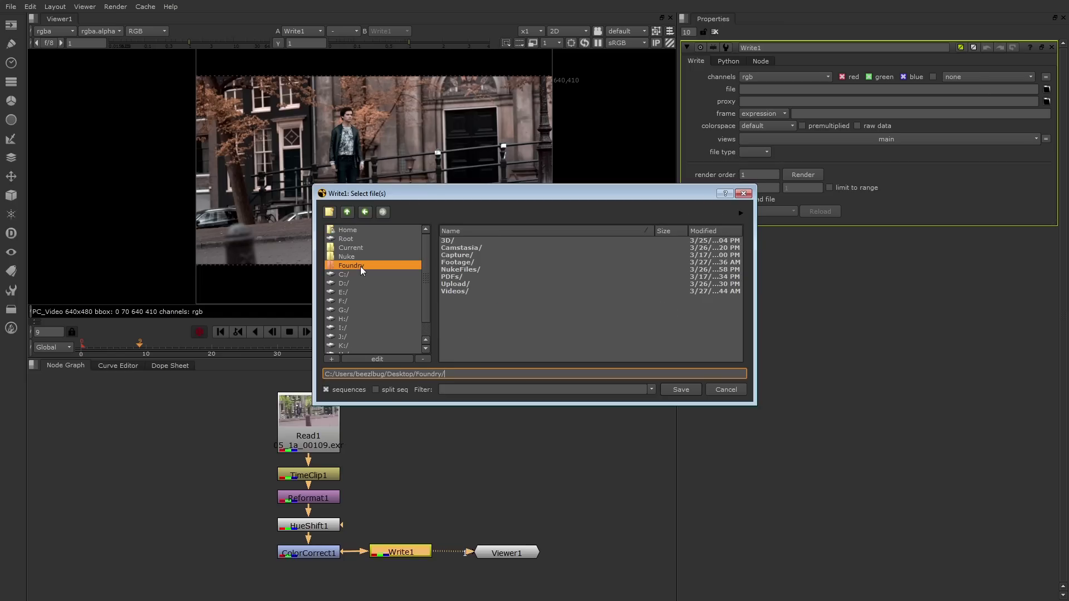
double_click(463, 262)
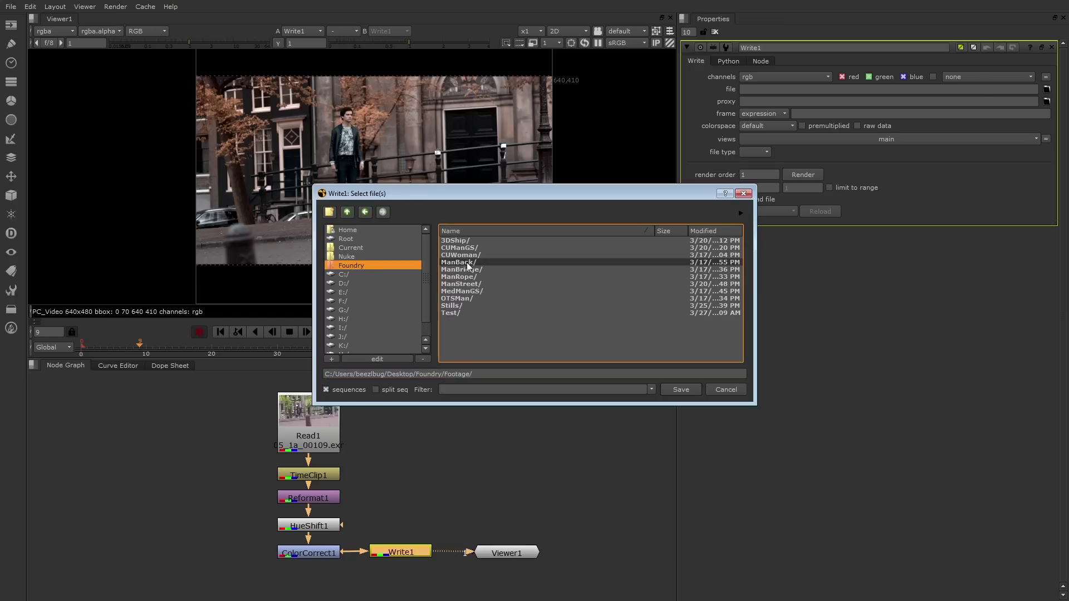
double_click(456, 312)
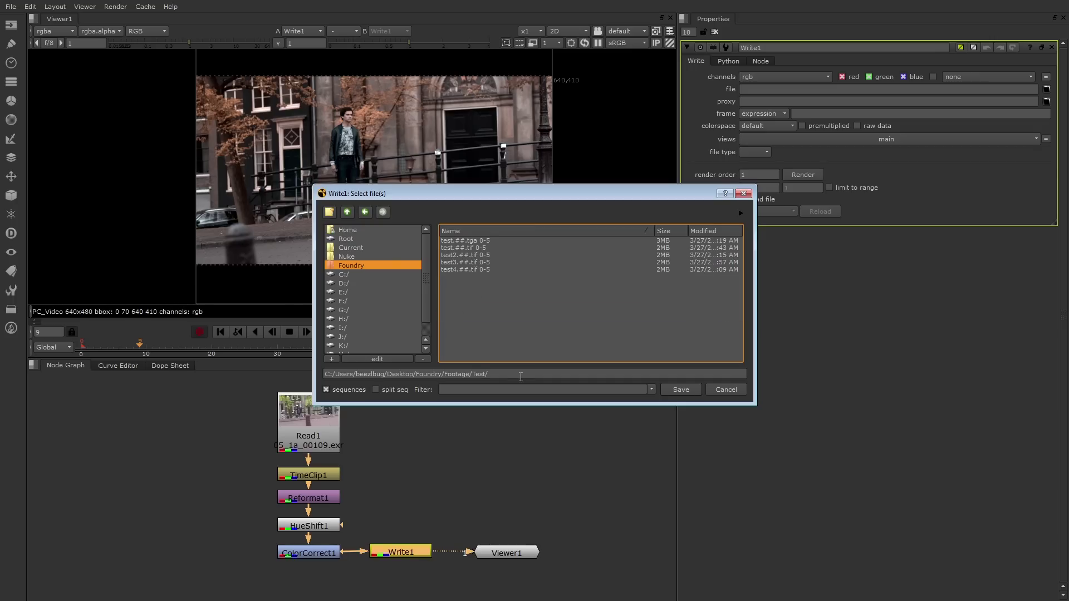
left_click(504, 374)
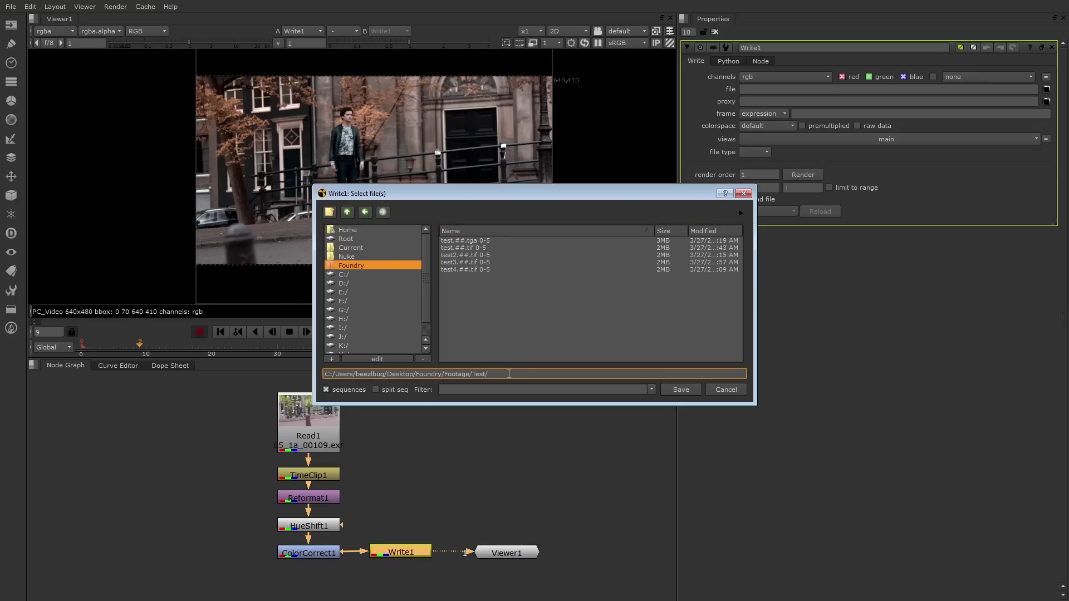
type("test5.")
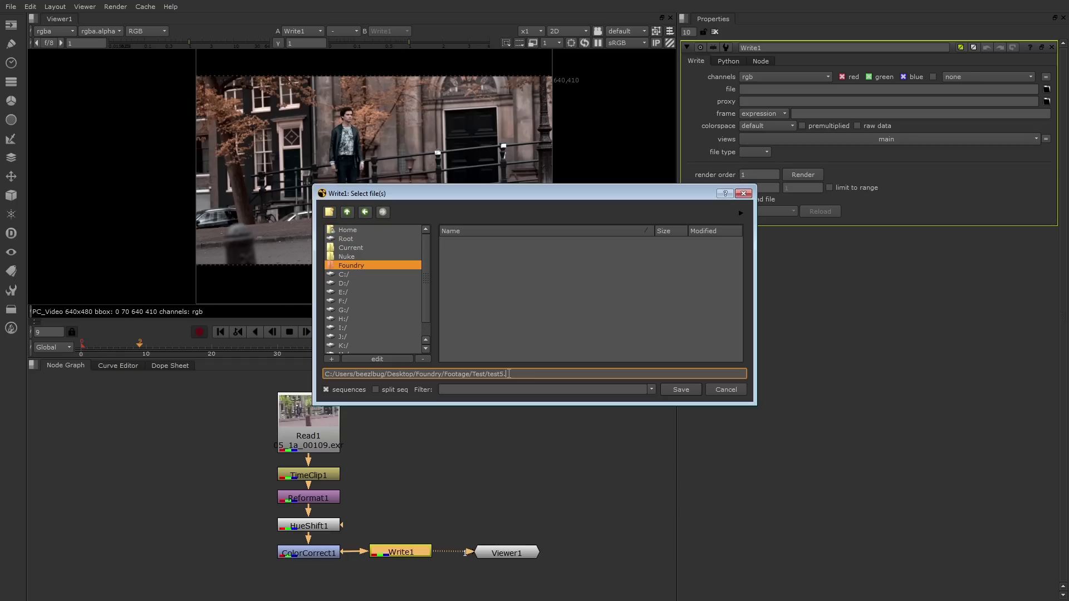
type("#")
type("exr")
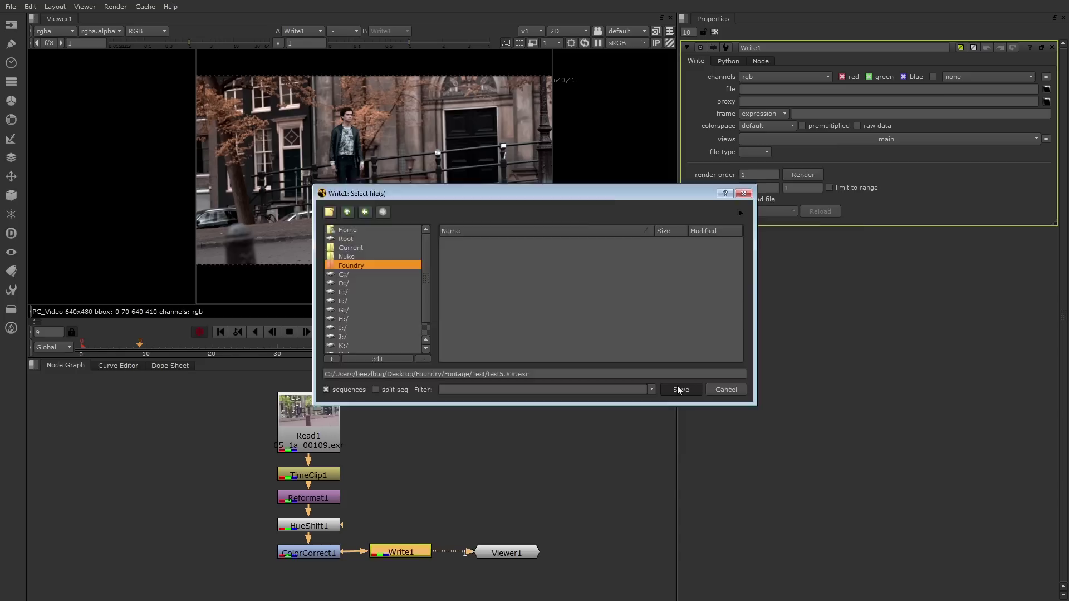
left_click(680, 389)
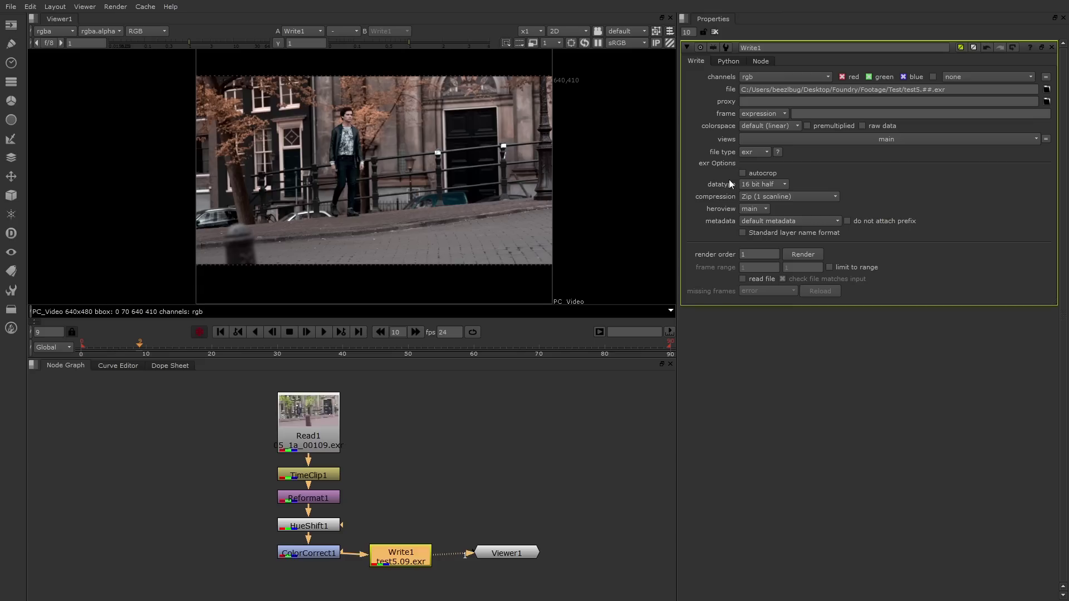
Step: Check the exr datatype options and switch the Write node's file type to tiff
left_click(786, 185)
left_click(806, 175)
left_click(767, 152)
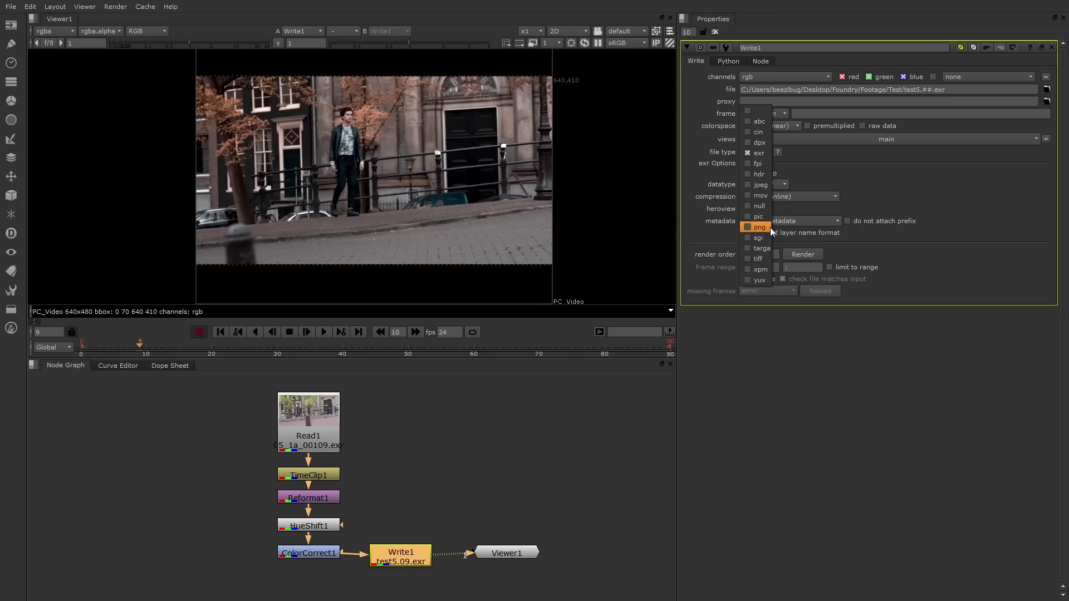
left_click(767, 256)
Step: Change the extension in the Write node's output path so the file name is test5.##.tif
left_click(954, 89)
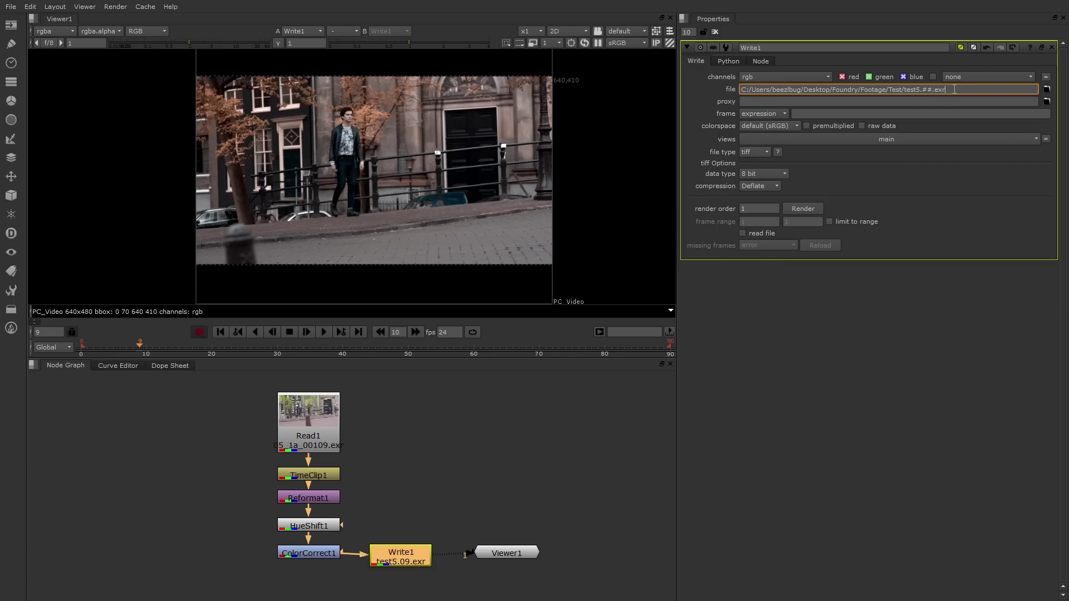
key("BackSpace")
key("BackSpace")
type("tif")
key("Return")
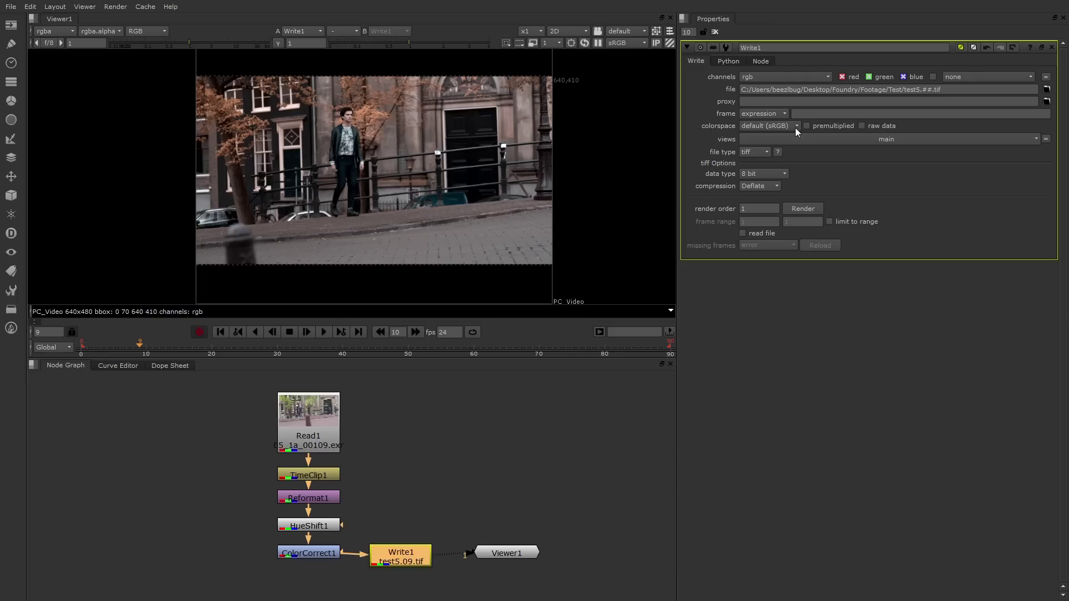
Step: Render the Write node with the custom frame range 0-5
left_click(807, 208)
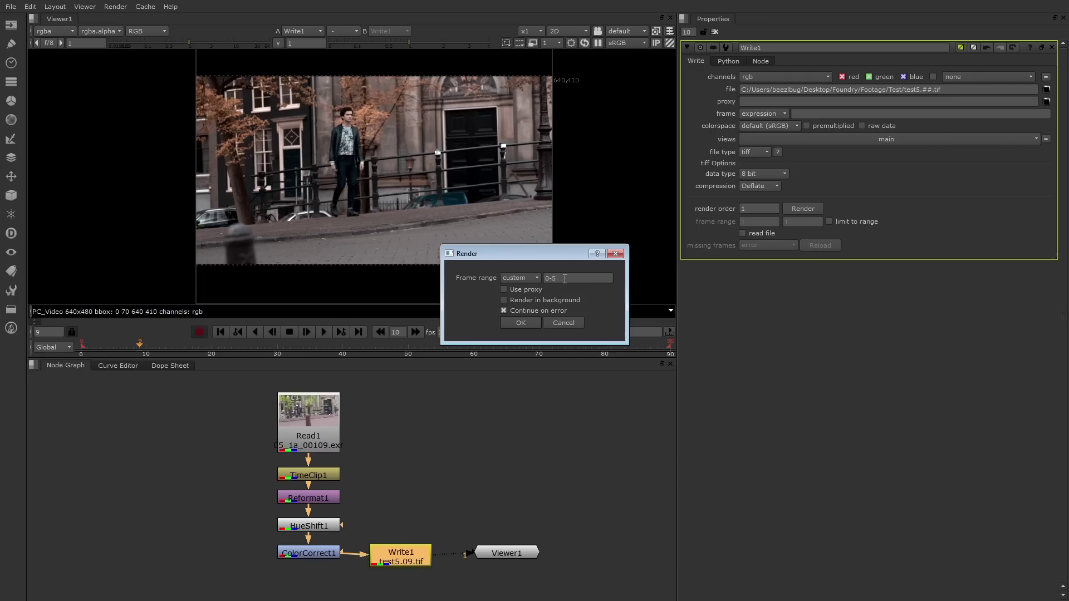
left_click(522, 323)
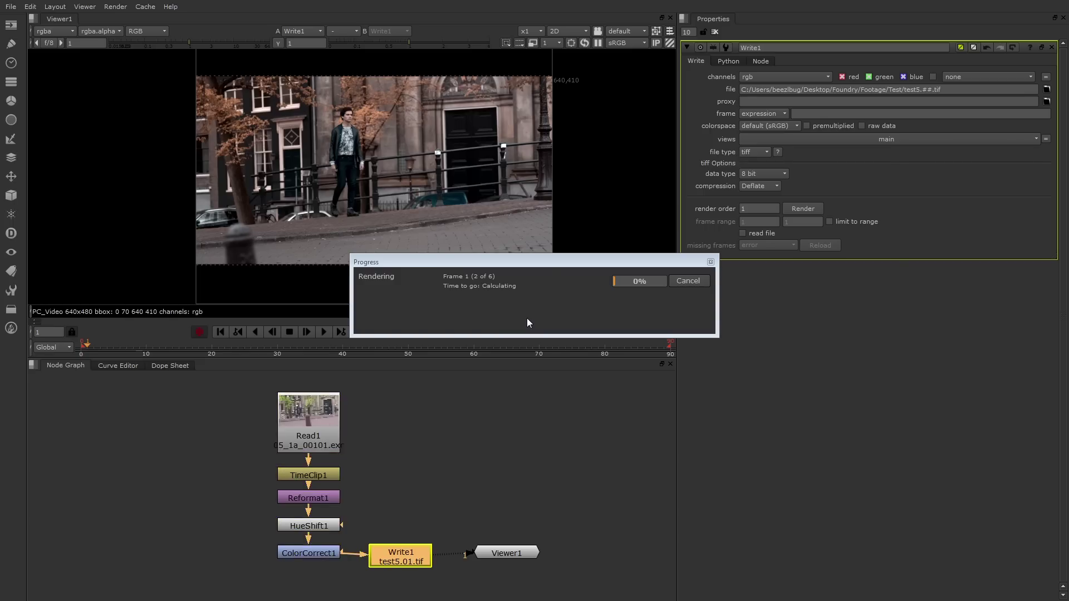